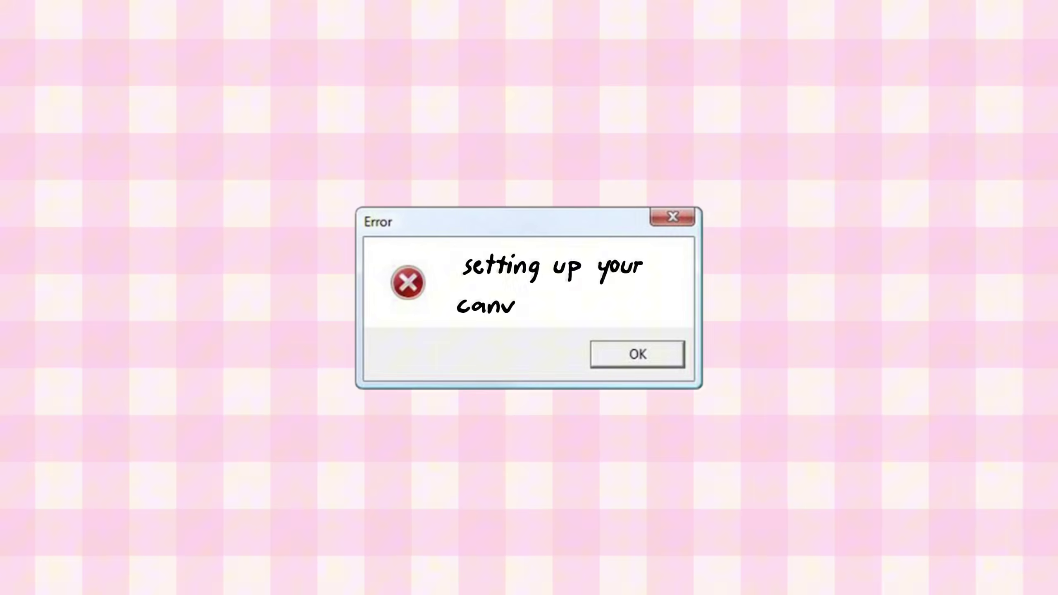
type("c")
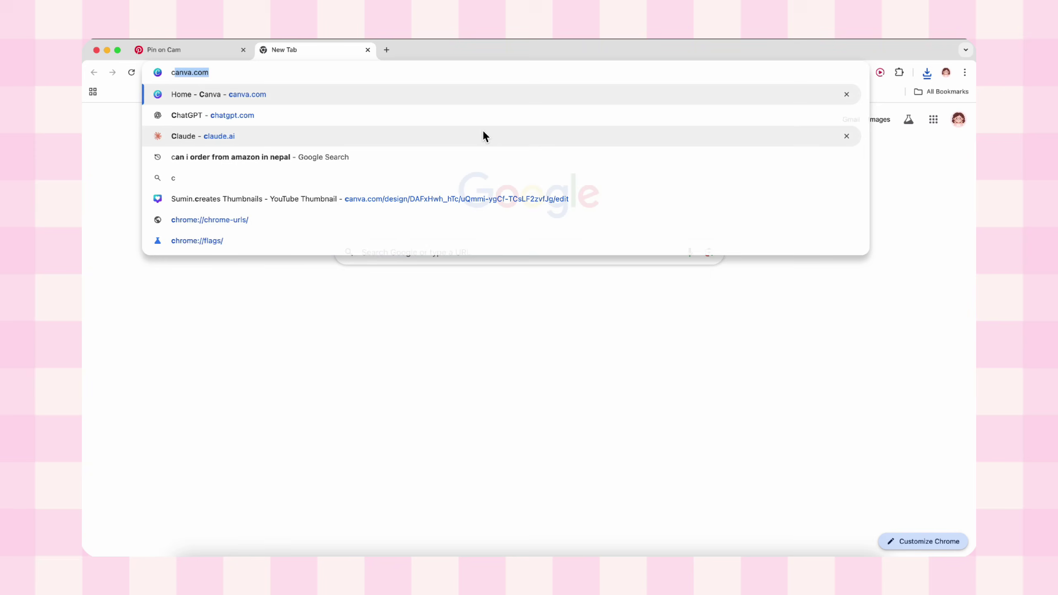
type("anva.com")
From canva.com, create a blank custom-size design of 4320 × 1080 px
key("Return")
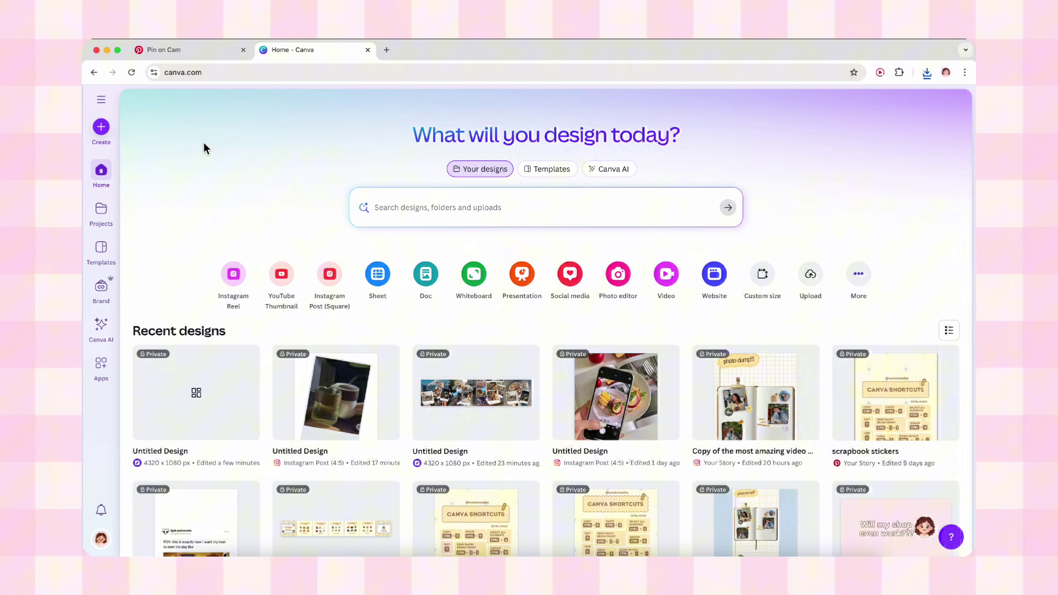
left_click(103, 129)
left_click(236, 374)
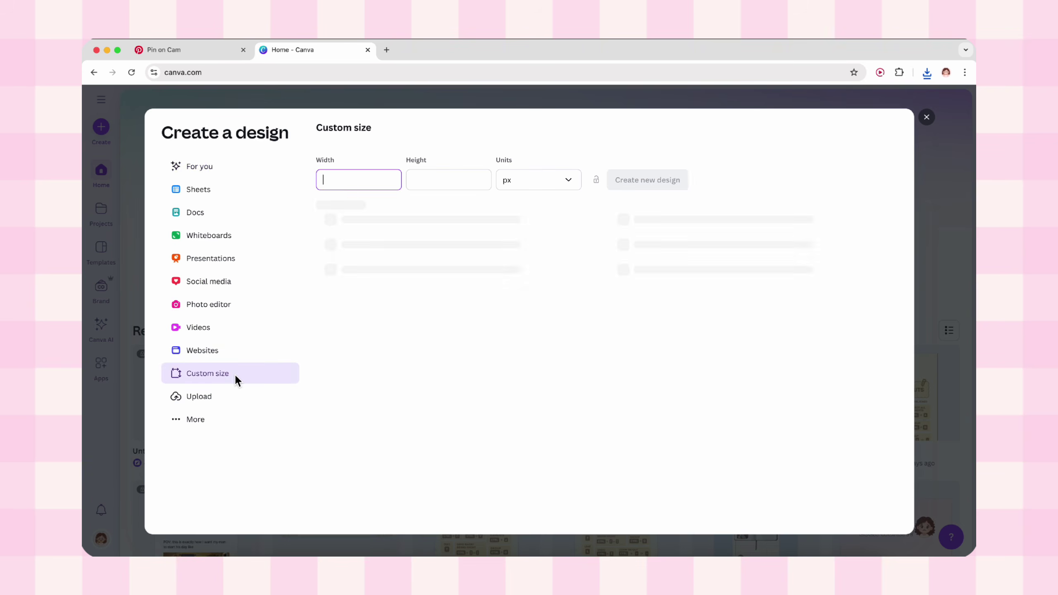
type("4320")
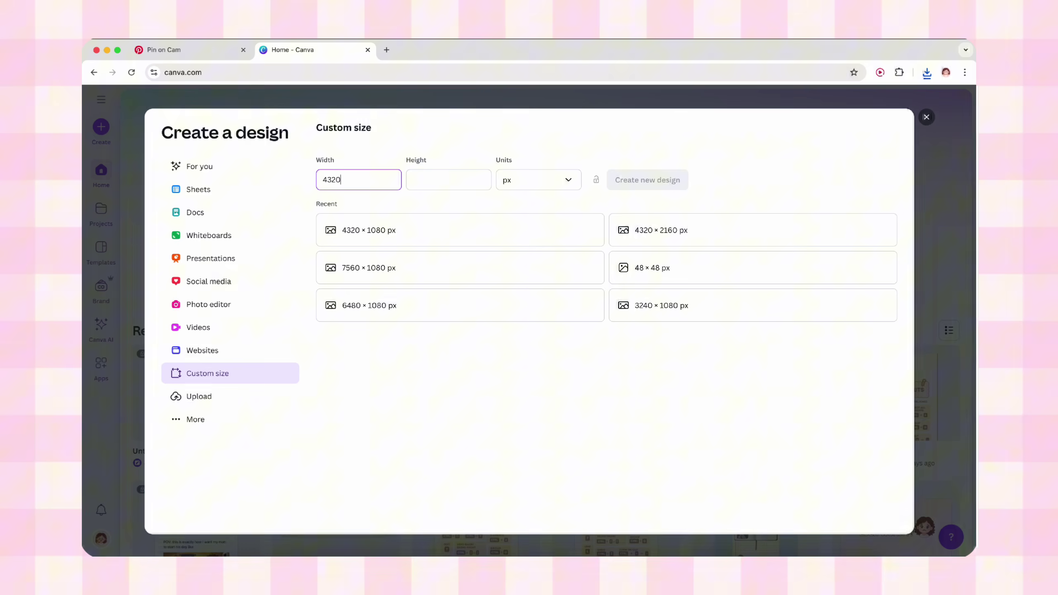
left_click(450, 184)
type("1080")
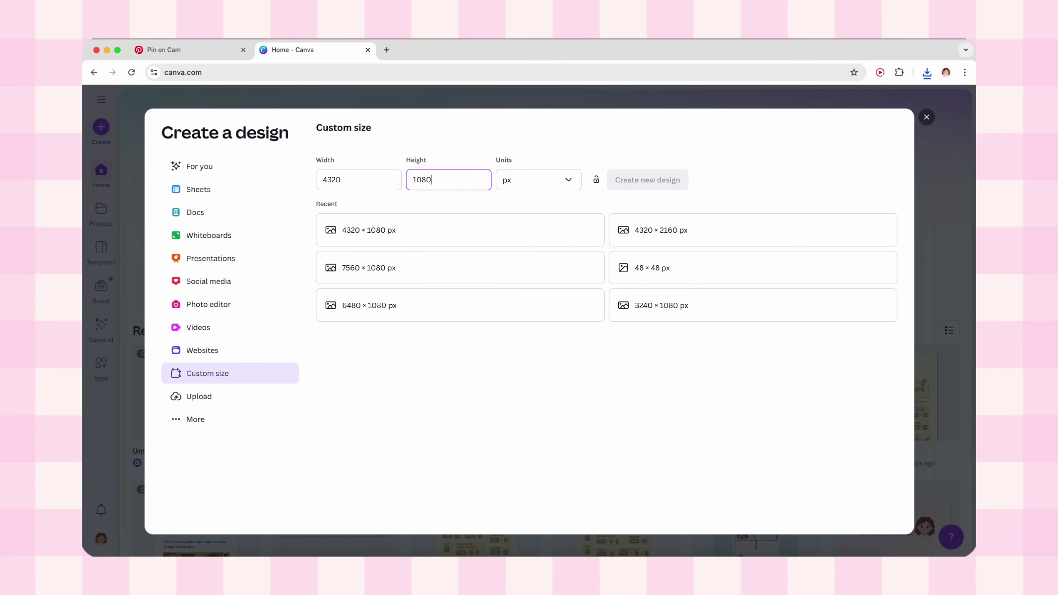
left_click(630, 178)
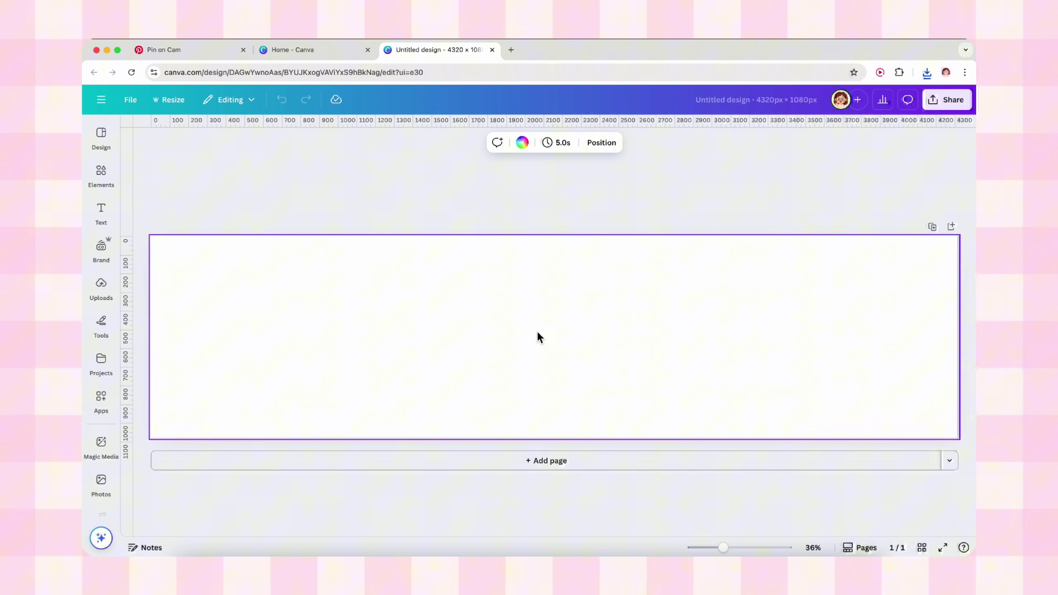
Add custom guides of 4 columns with 0 gap through File > Settings
left_click(129, 100)
mouse_move(198, 224)
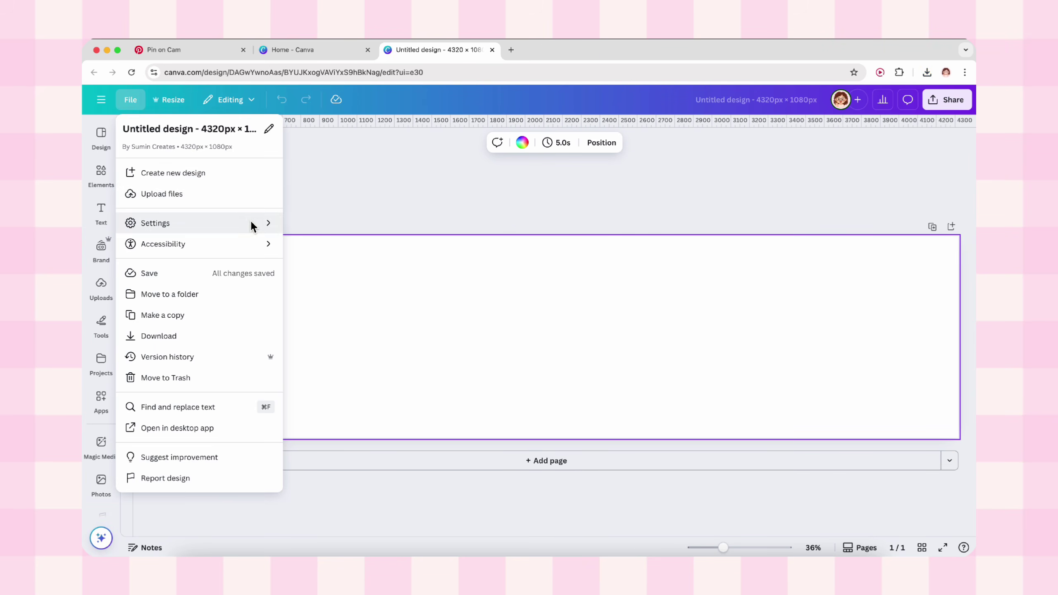
left_click(311, 243)
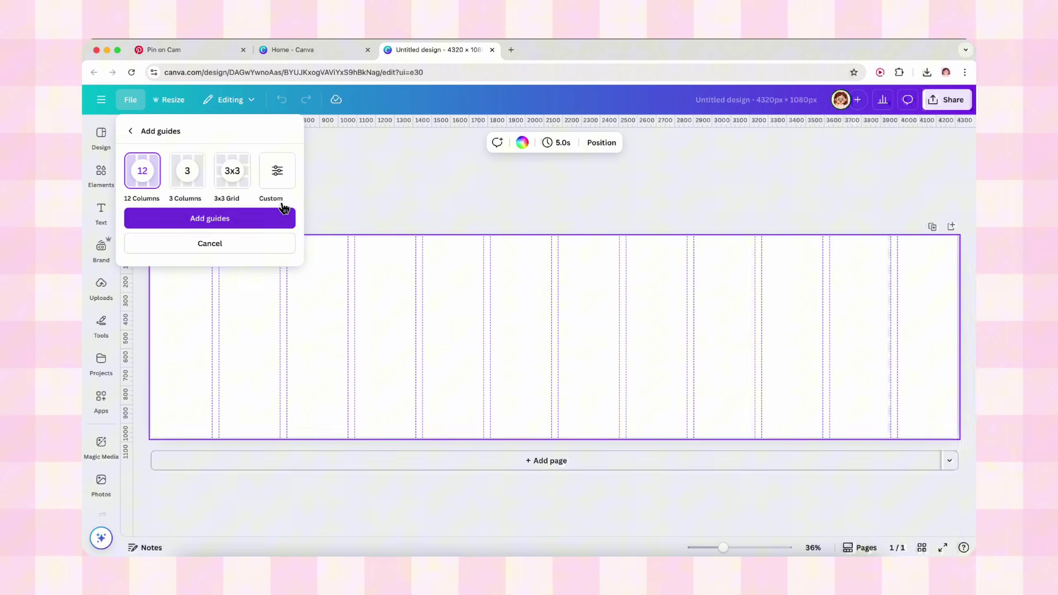
left_click(148, 233)
type("4")
left_click(212, 233)
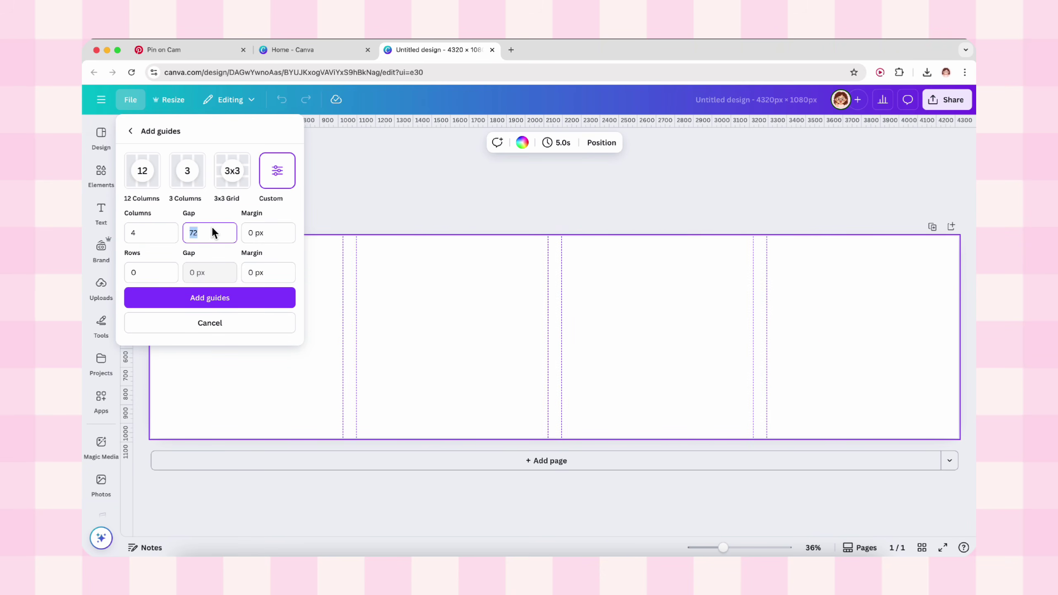
type("0")
left_click(186, 298)
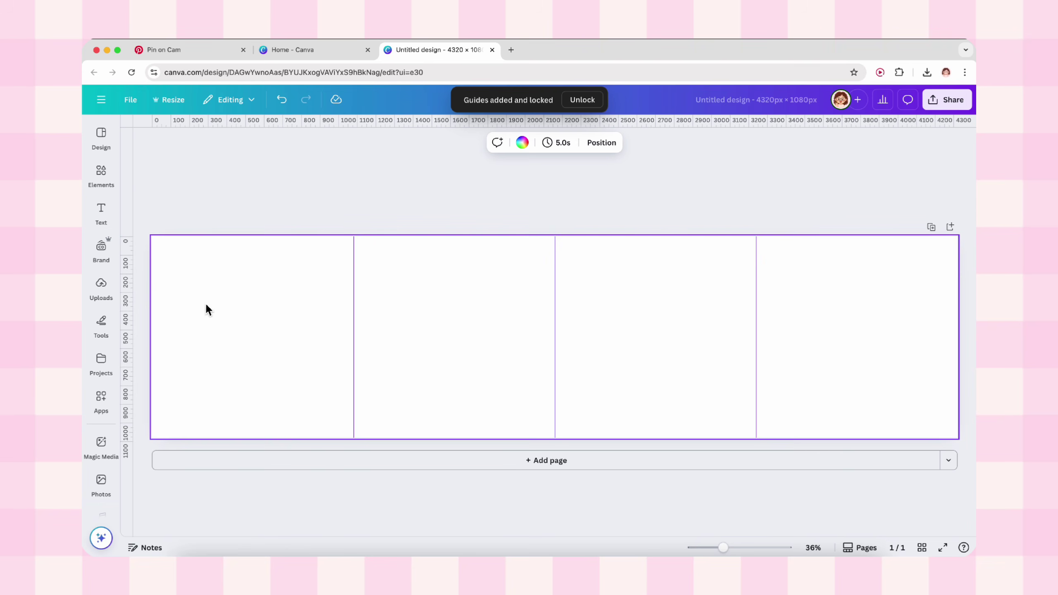
Add a sky-and-hills frame and size it to fill the first column's full height
left_click(109, 185)
left_click(182, 168)
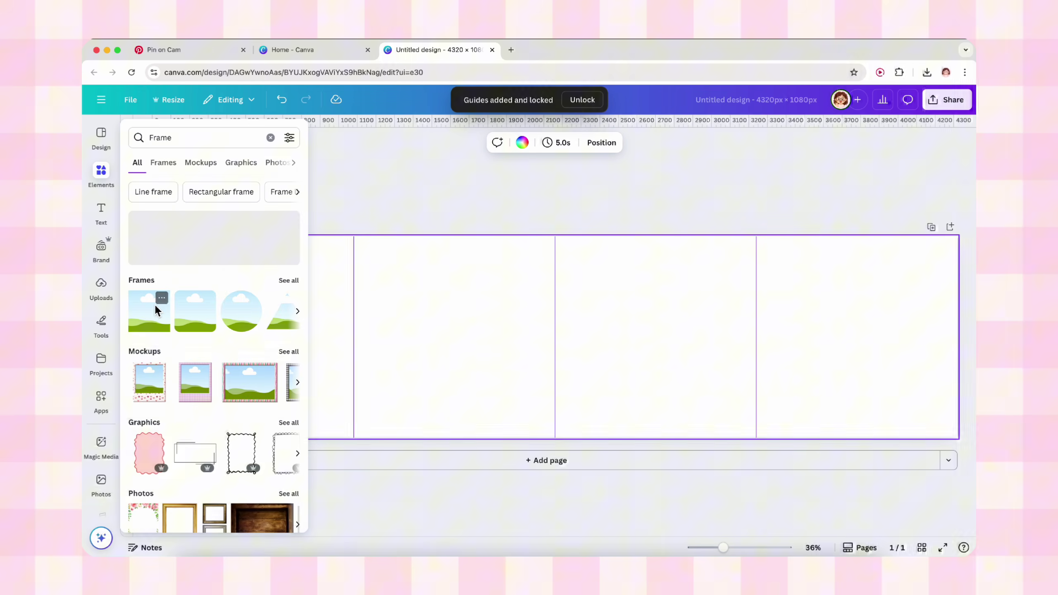
left_click(156, 309)
left_click(312, 331)
left_click_drag(554, 327, 204, 277)
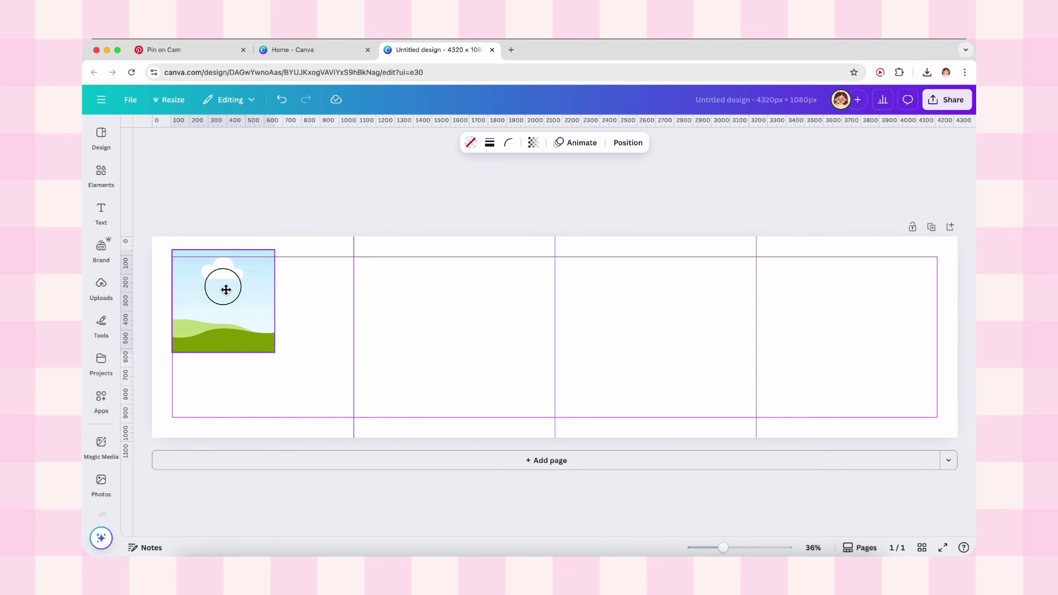
left_click_drag(203, 338, 204, 436)
left_click_drag(255, 337, 280, 337)
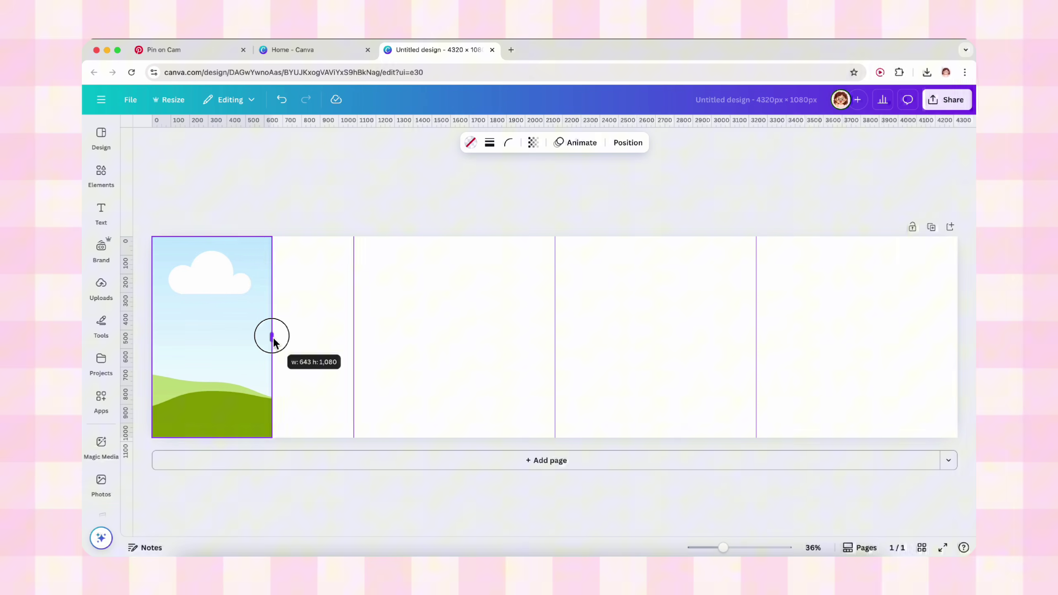
Duplicate the tall frame into copies spanning the remaining columns toward the right edge
left_click(217, 215)
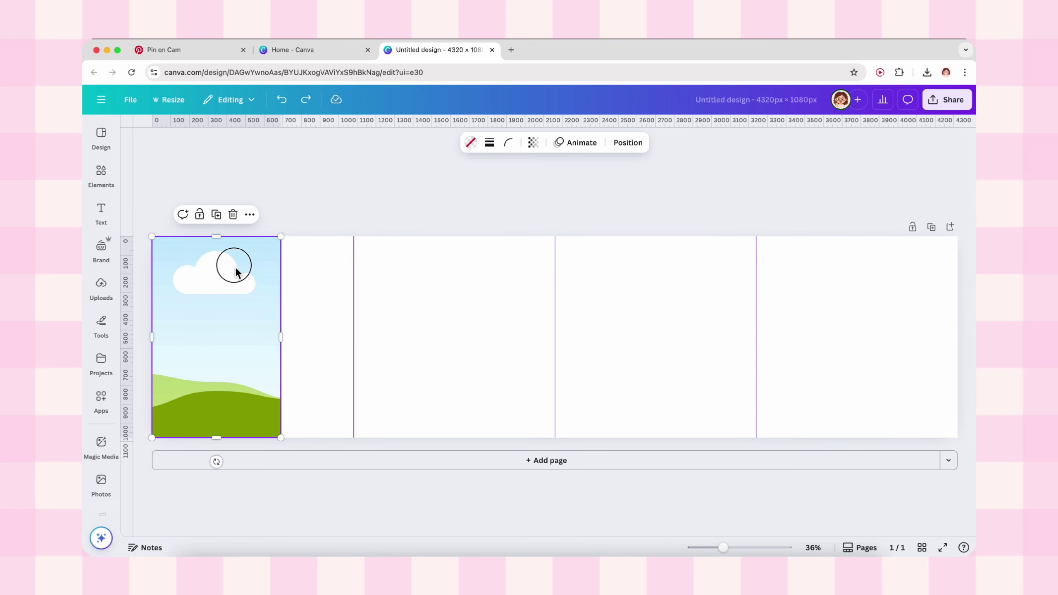
left_click_drag(231, 263, 366, 260)
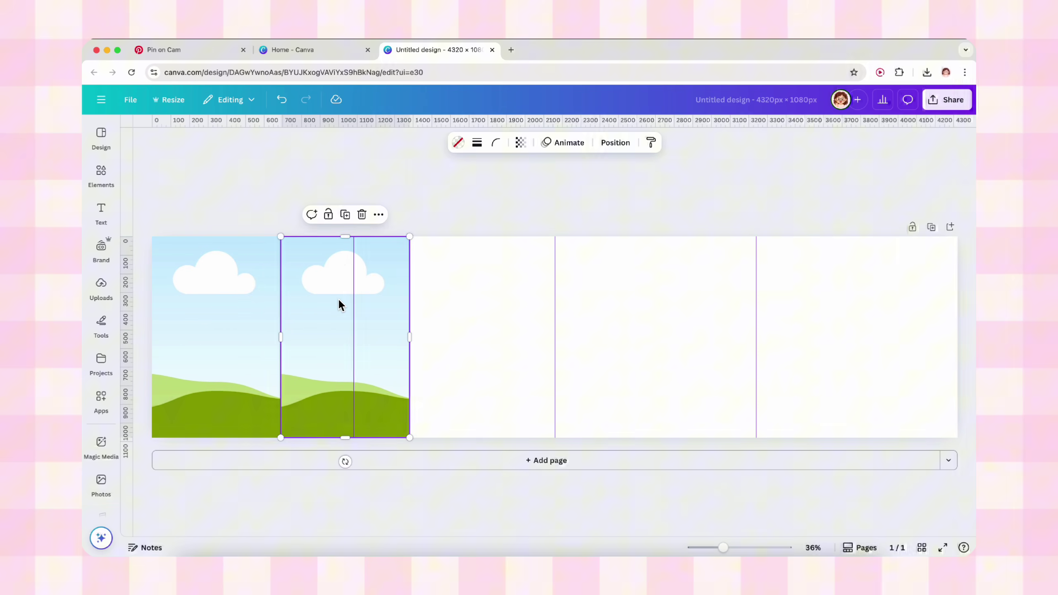
left_click_drag(334, 302, 459, 313)
key("super+d")
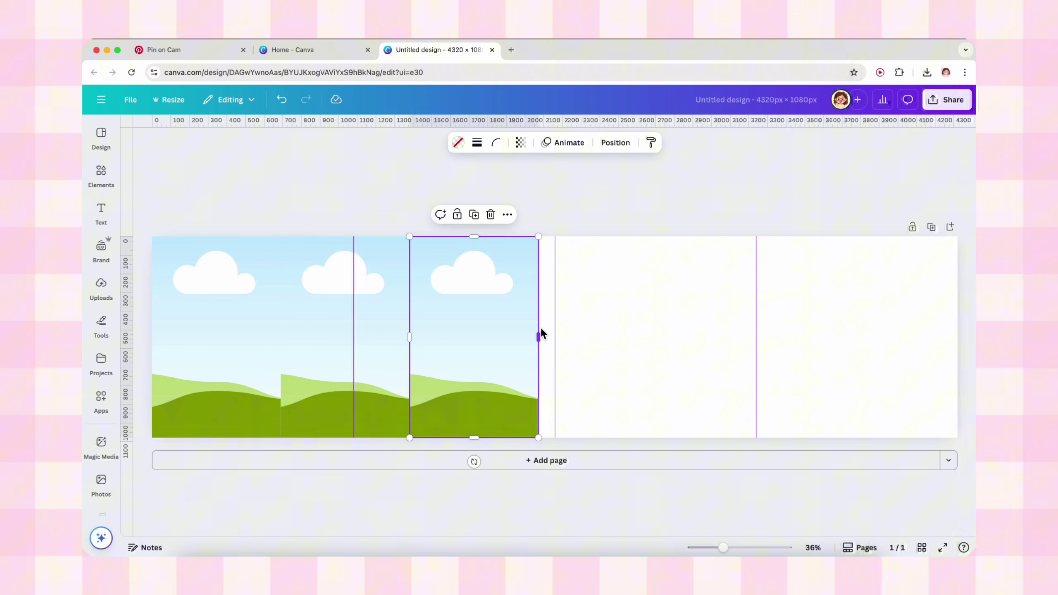
left_click_drag(538, 338, 565, 337)
key("super+d")
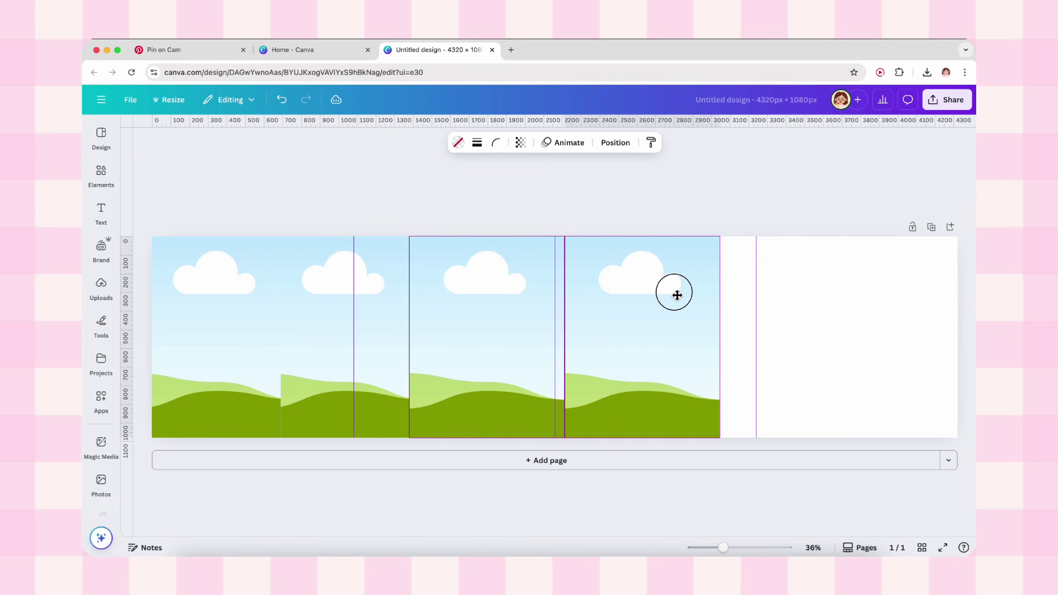
left_click_drag(721, 337, 782, 337)
Make smaller frame tiles from copies and scatter them across the middle and last columns
key("super+d")
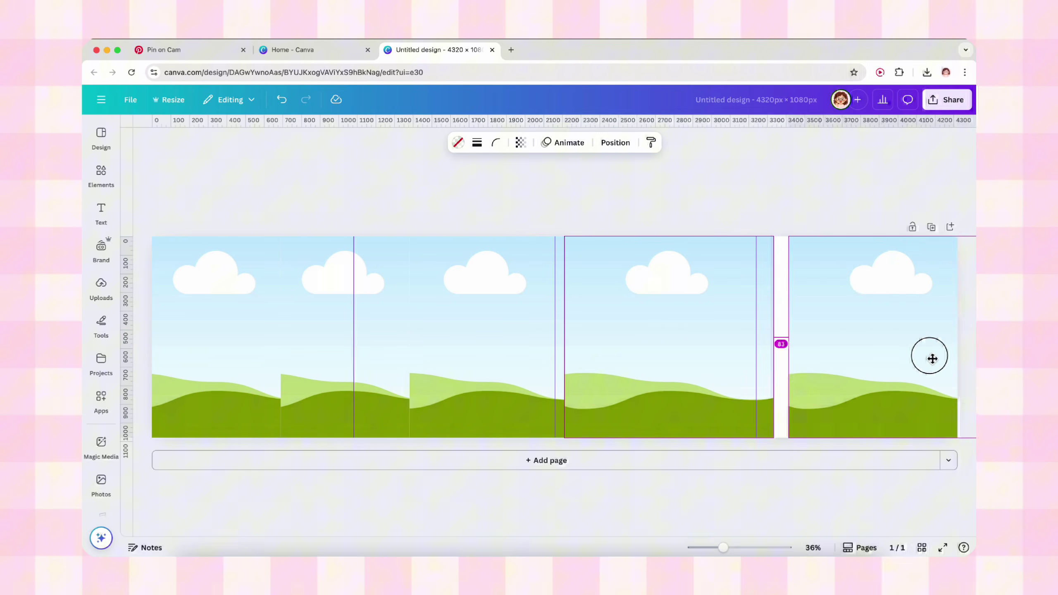
mouse_move(370, 287)
left_mouse_down()
mouse_move(291, 373)
mouse_move(237, 373)
mouse_move(383, 374)
left_mouse_up()
key("super+d")
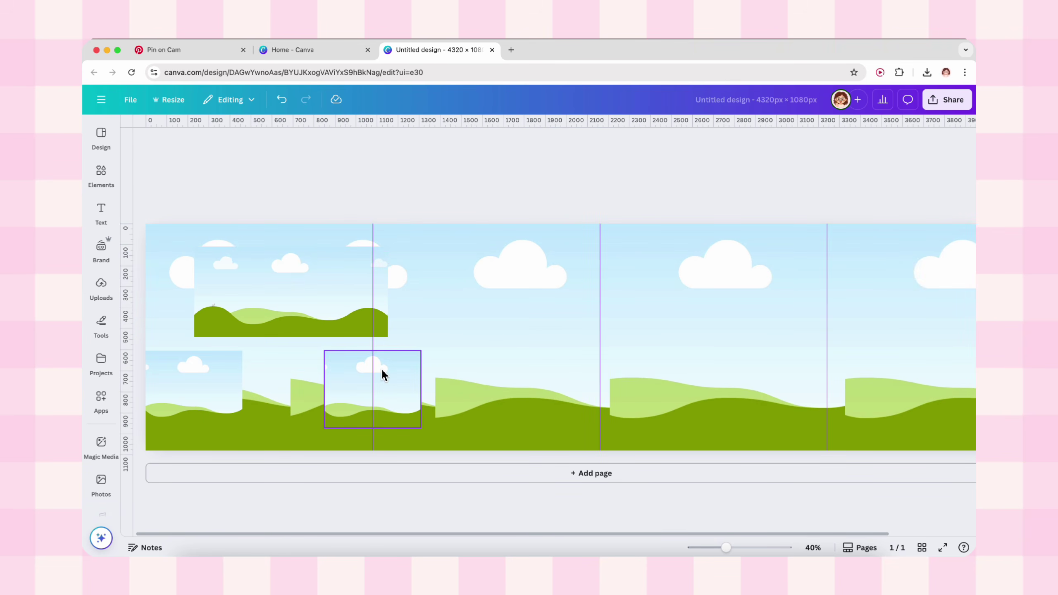
key("super+d")
left_click_drag(572, 374, 610, 375)
key("super+d")
mouse_move(449, 323)
left_mouse_down()
mouse_move(935, 256)
mouse_move(826, 358)
left_mouse_up()
left_click_drag(884, 378, 842, 348)
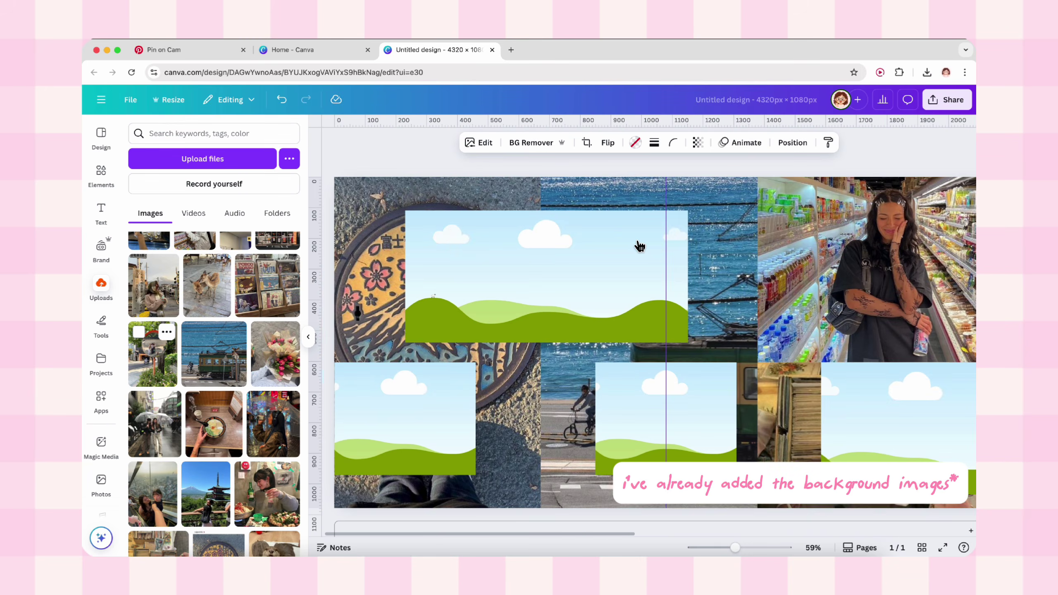
scroll(640, 246, "right", 10)
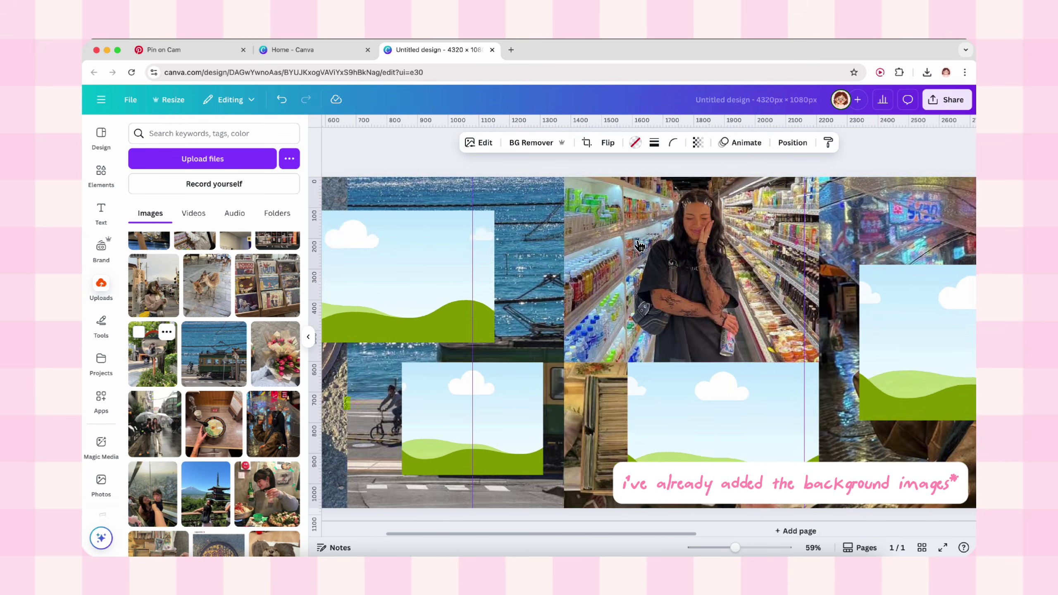
scroll(276, 298, "up", 2)
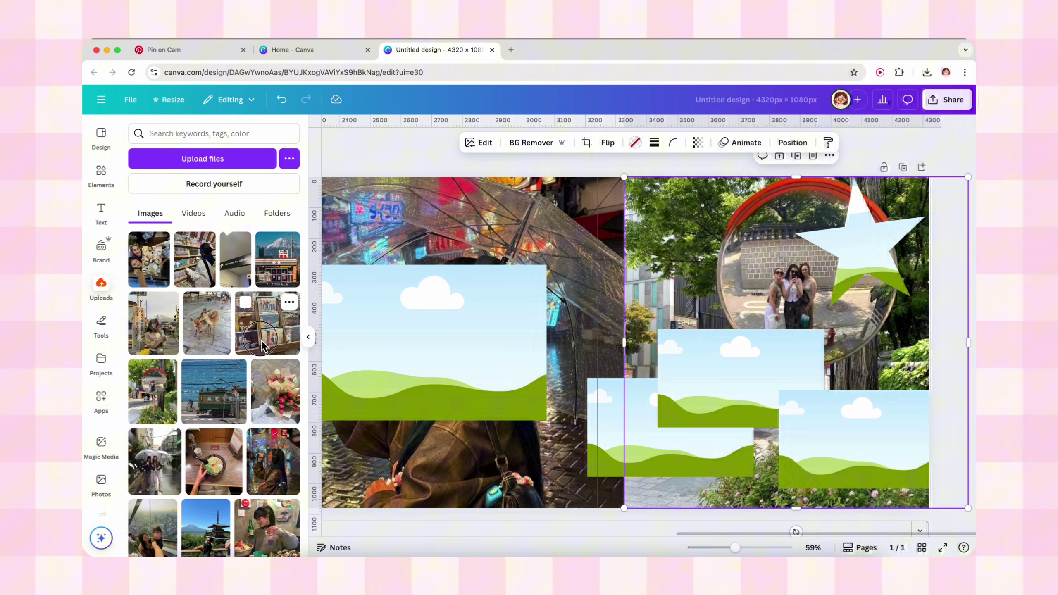
Give the top cloud frame a solid weight-4 border and choose its colour
left_click_drag(263, 346, 777, 249)
scroll(579, 330, "left", 10)
left_click(489, 226)
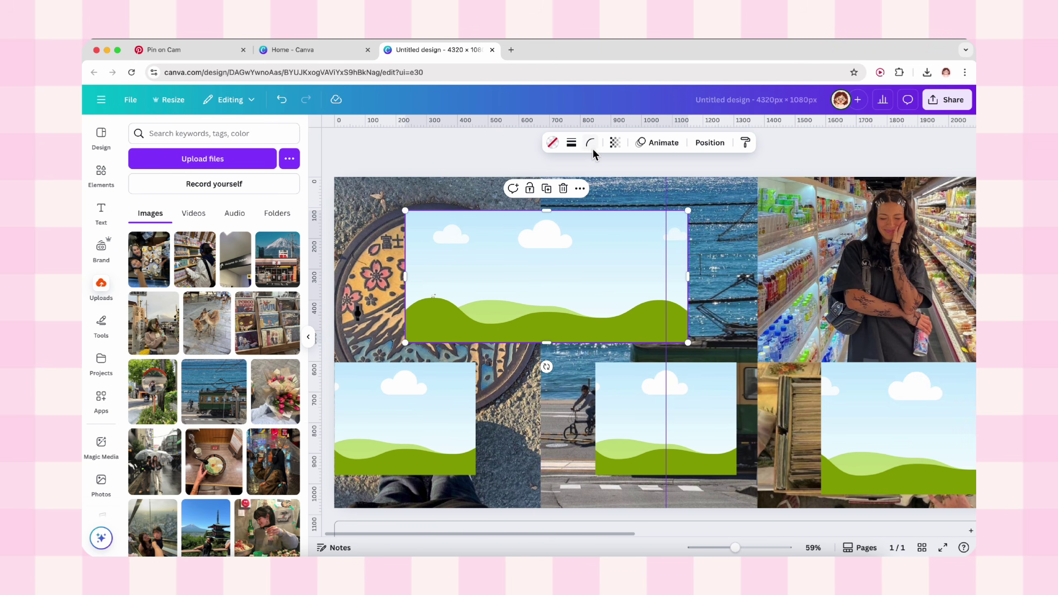
left_click(571, 143)
left_click(542, 174)
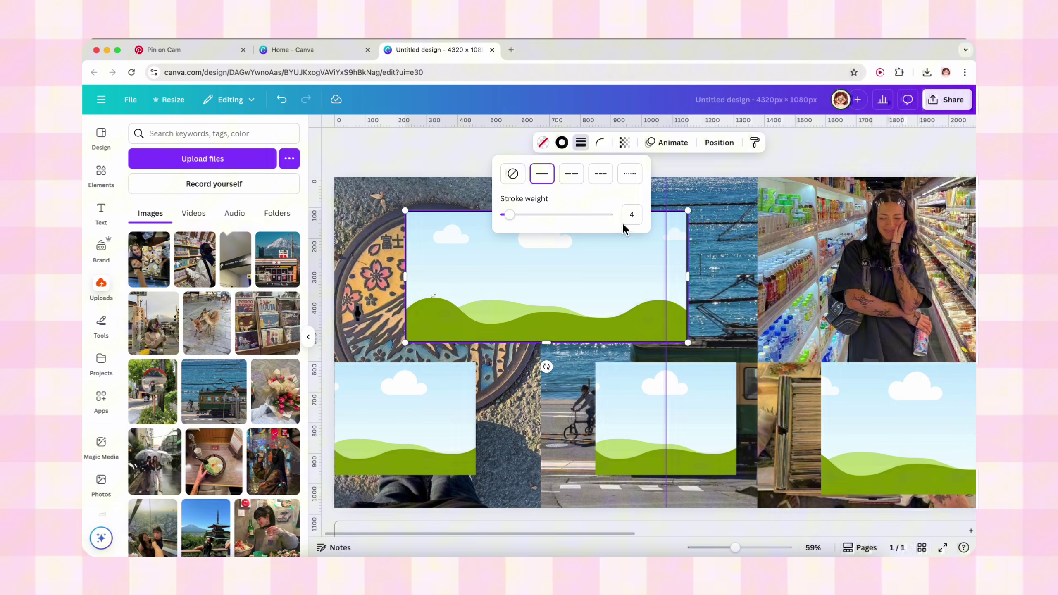
left_click(543, 144)
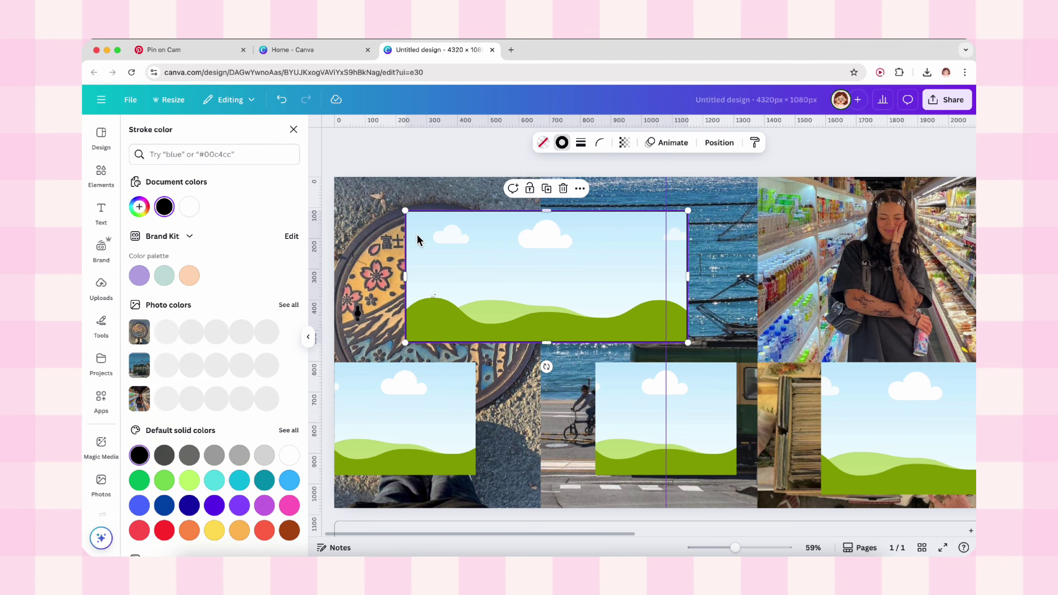
left_click(418, 145)
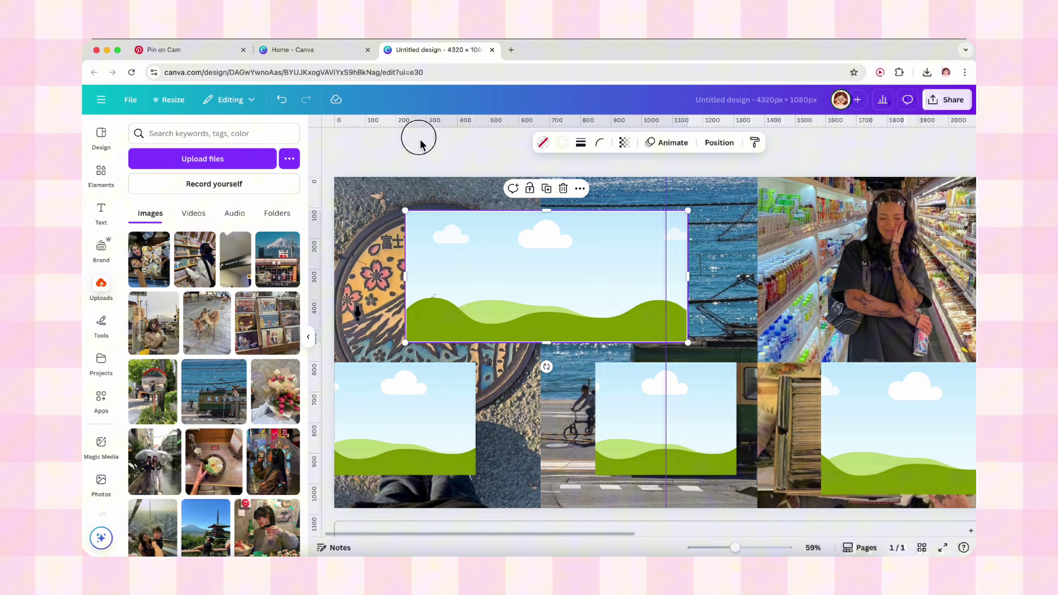
Copy the top frame's border style onto the bottom-left, bottom-middle and other frames
left_click(552, 231)
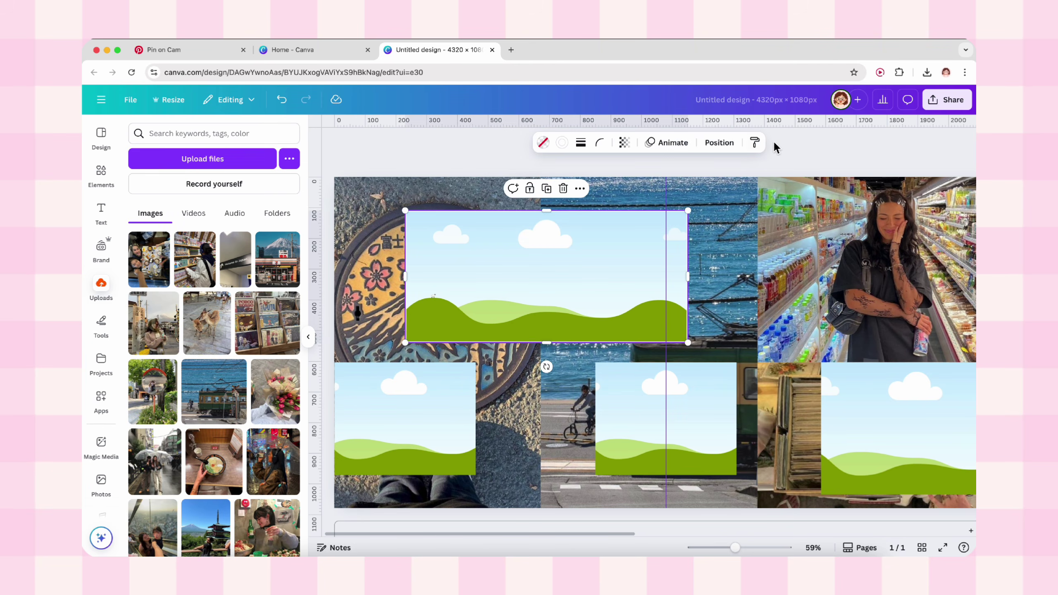
left_click(437, 408)
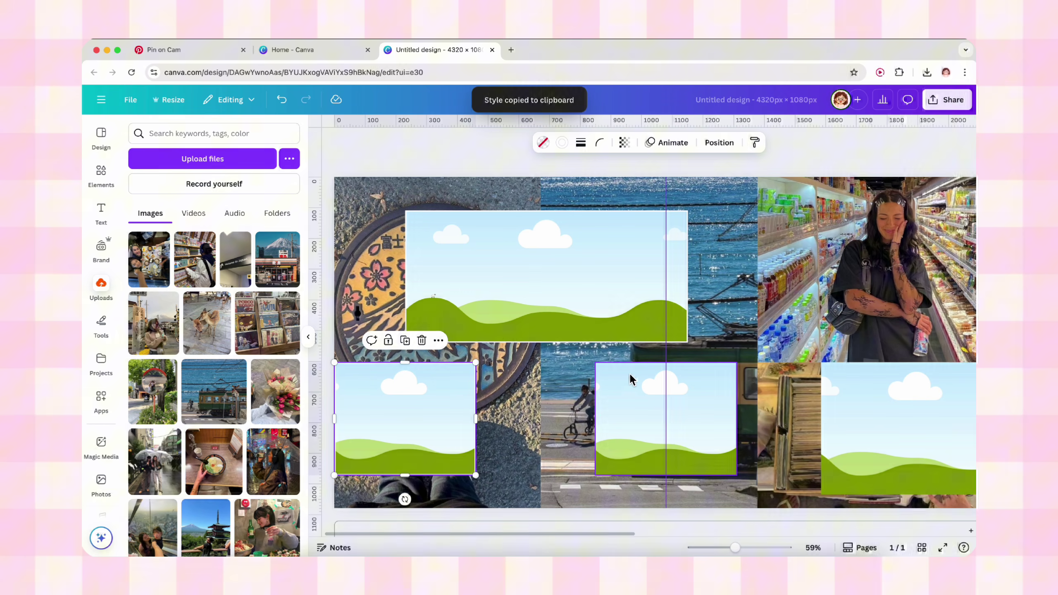
left_click(683, 426)
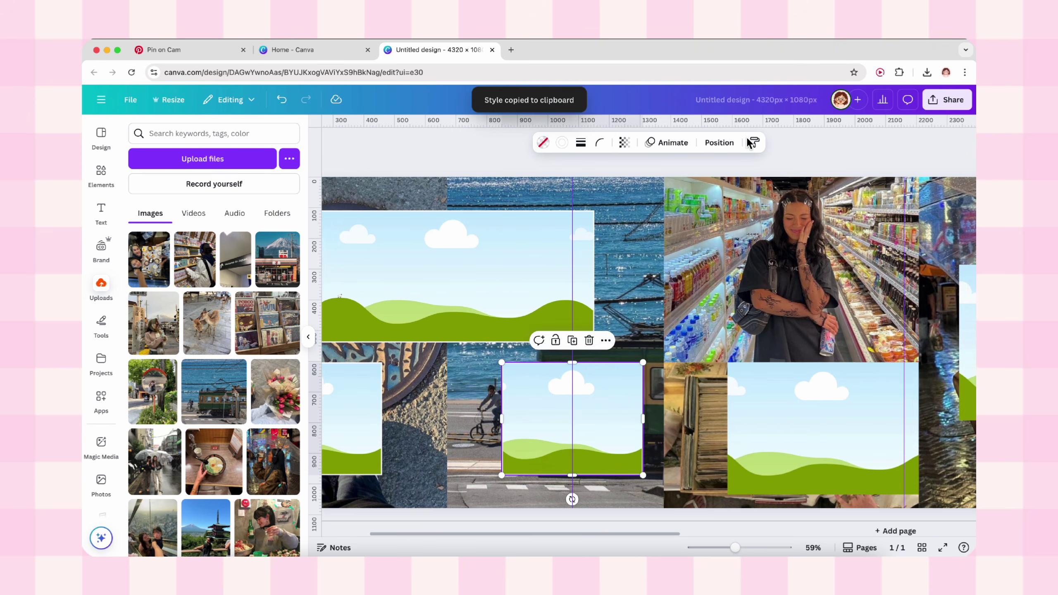
scroll(761, 147, "right", 10)
left_click(707, 430)
left_click(889, 447)
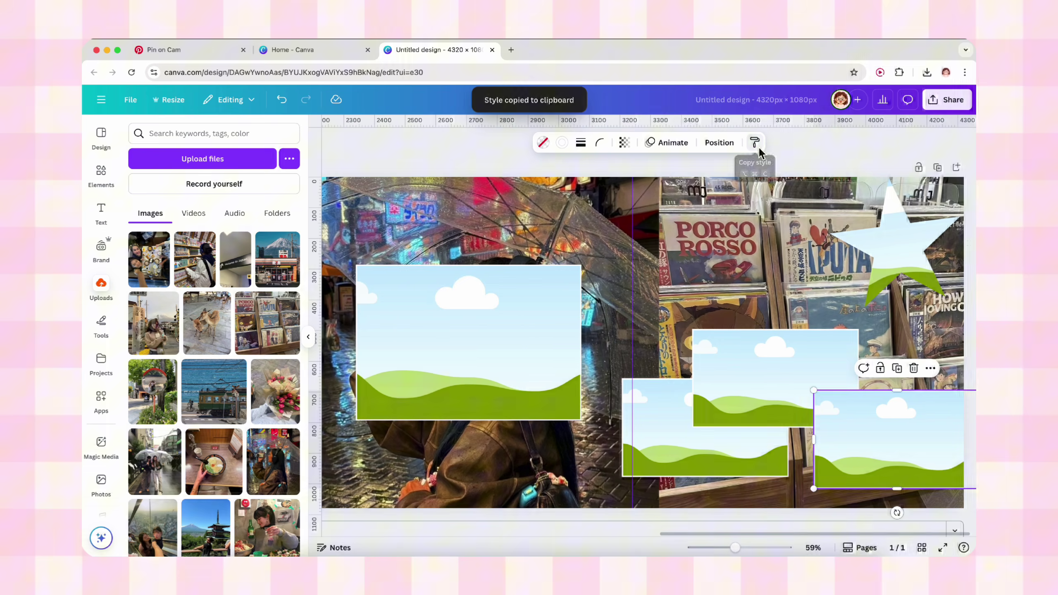
Border the last frame, upload the mp4 clips, and drop a video into a collage frame
left_click(926, 191)
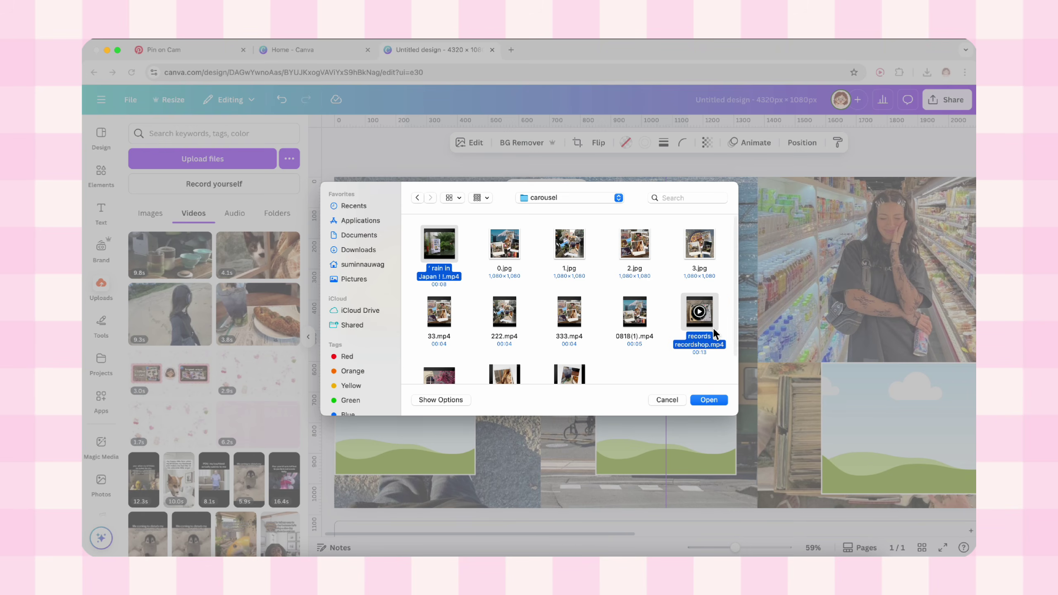
scroll(713, 328, "down", 2)
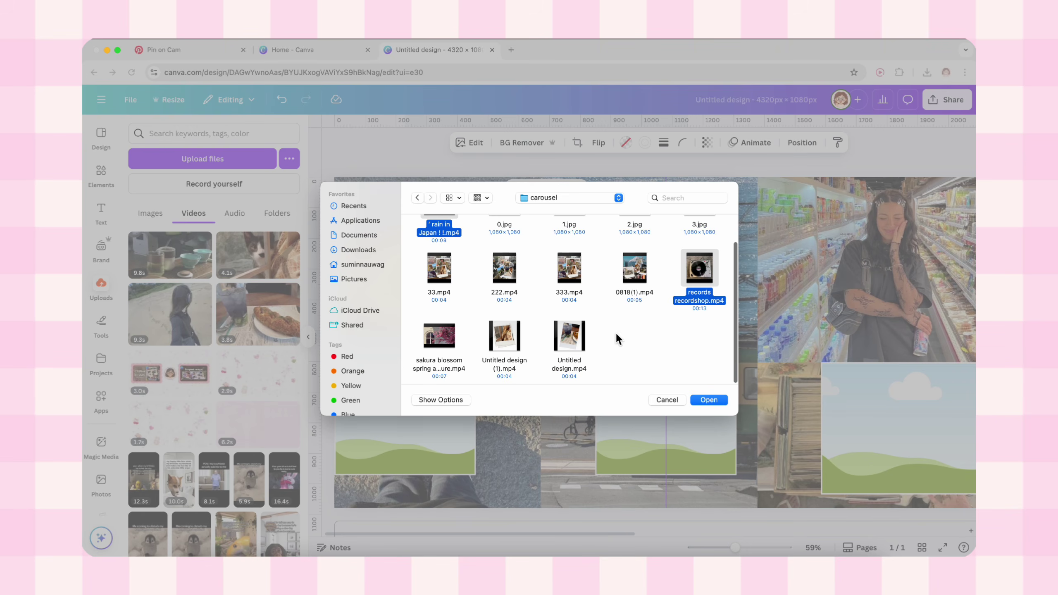
left_click(711, 401)
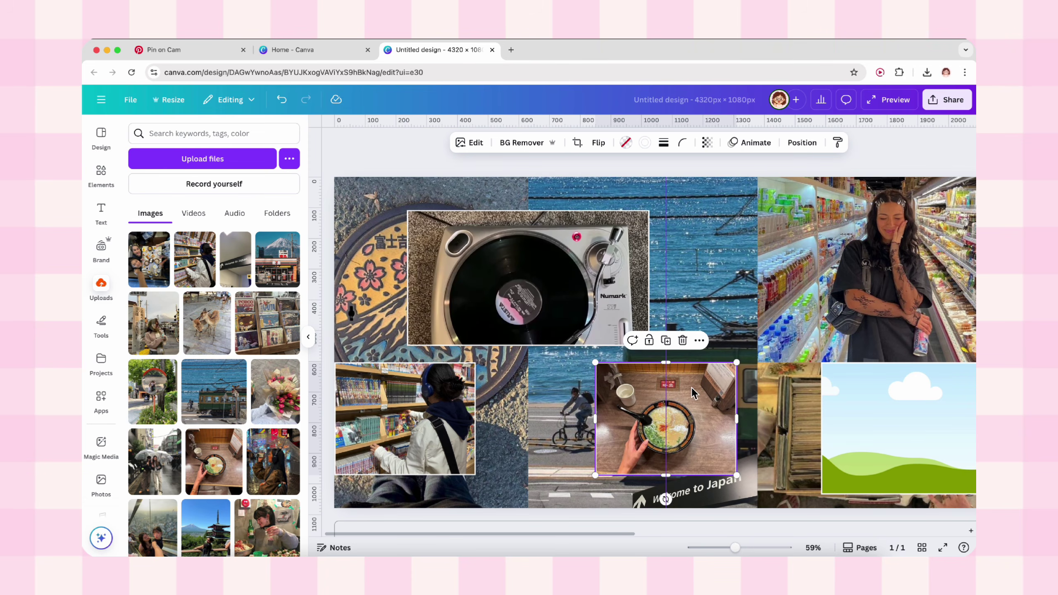
left_click_drag(693, 394, 764, 370)
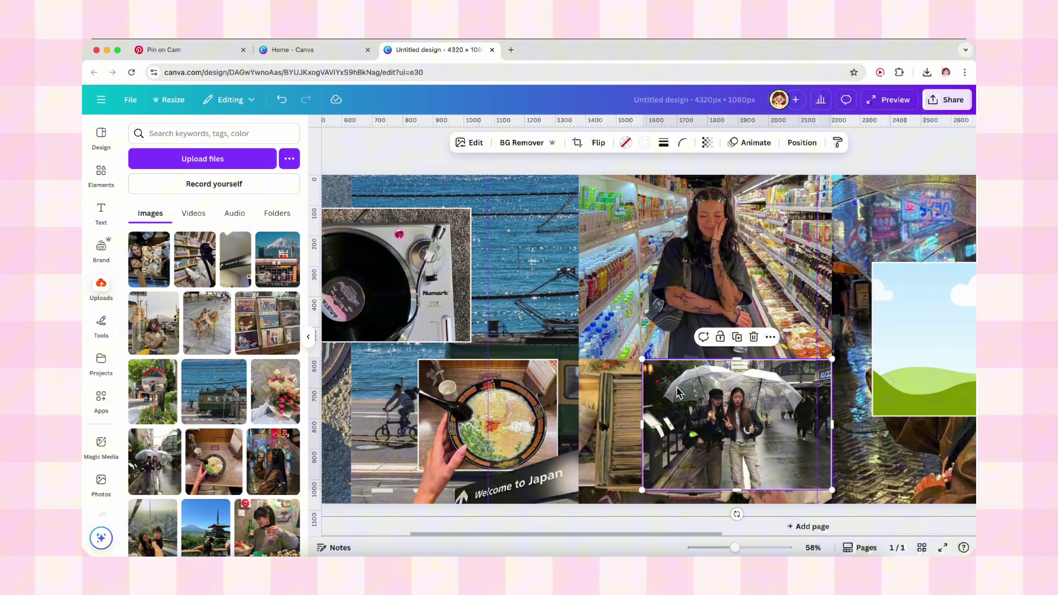
Remove the umbrella photo's background and reposition the cutout in the collage
left_click(522, 143)
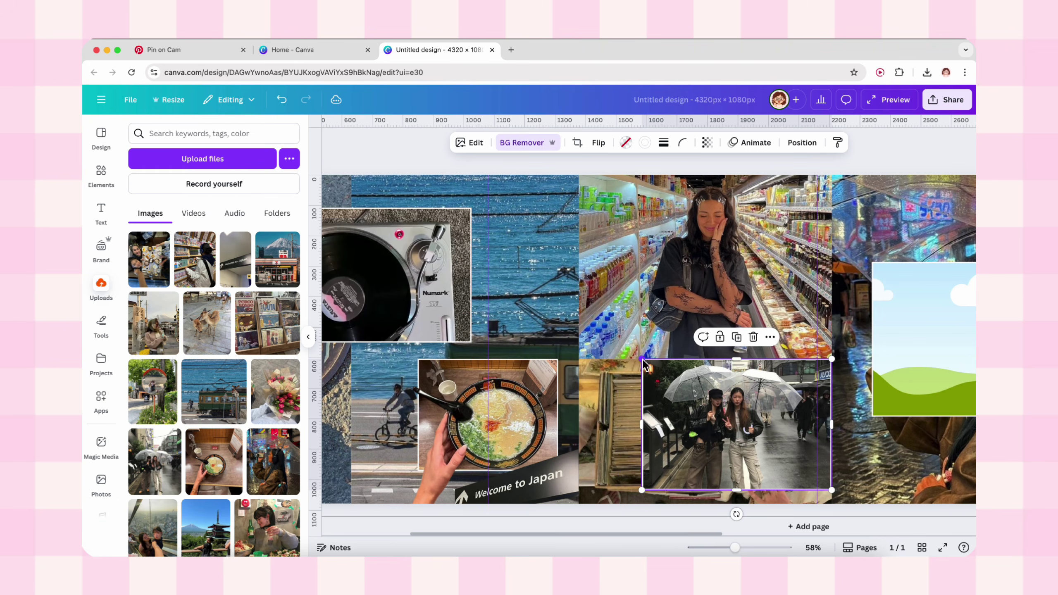
left_click_drag(832, 360, 674, 339)
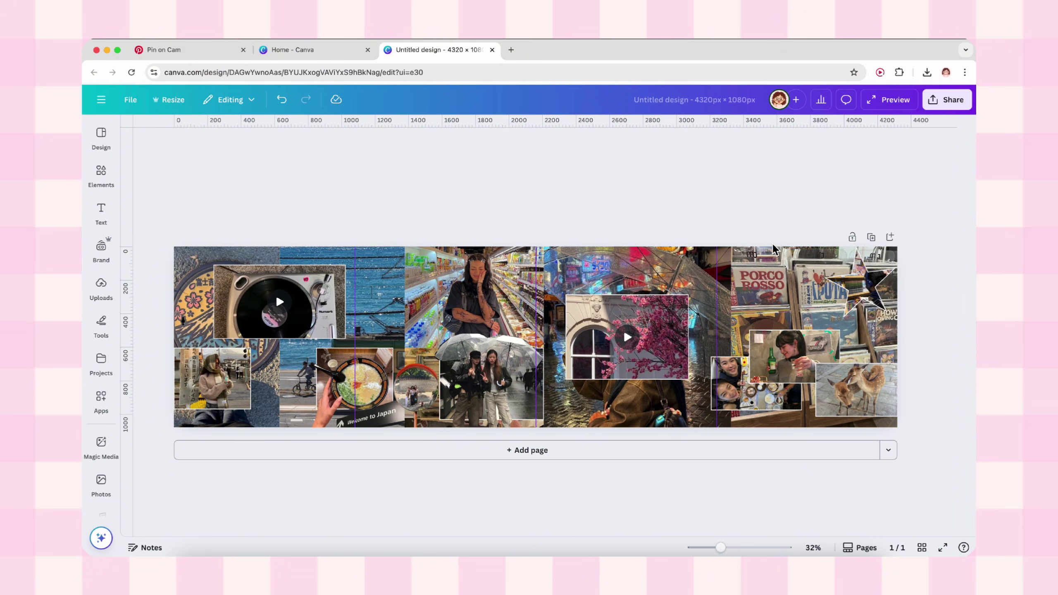
Export the whole collage with Share > Download, file type PNG
left_click(940, 109)
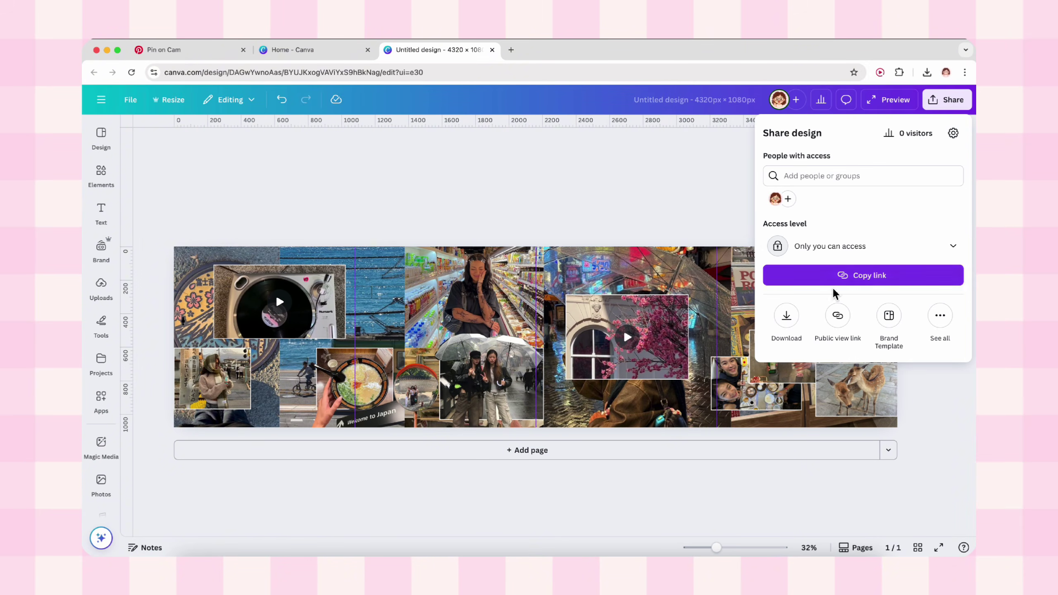
left_click(794, 328)
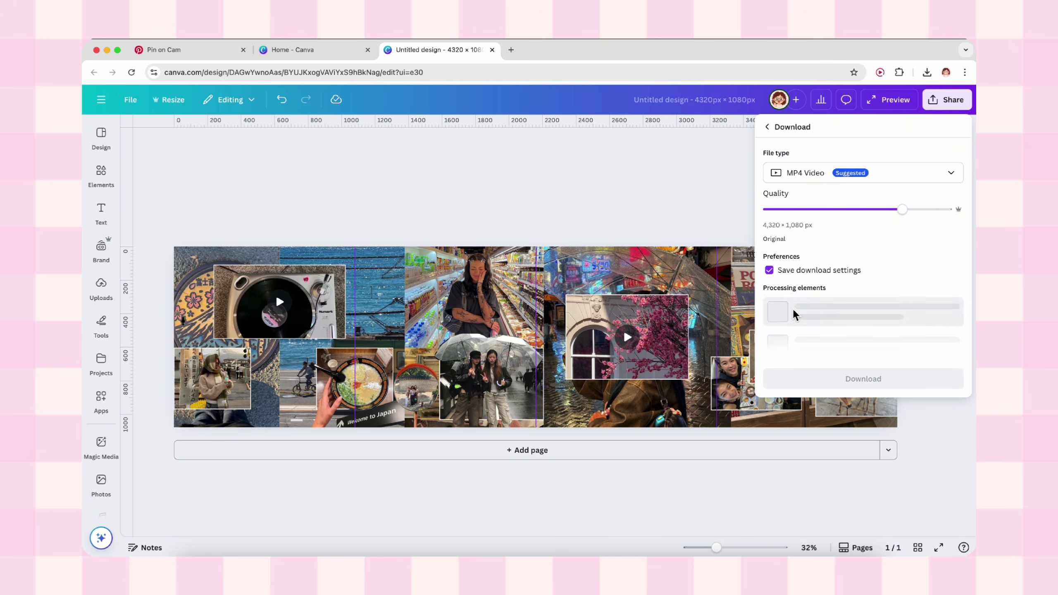
left_click(816, 171)
left_click(802, 237)
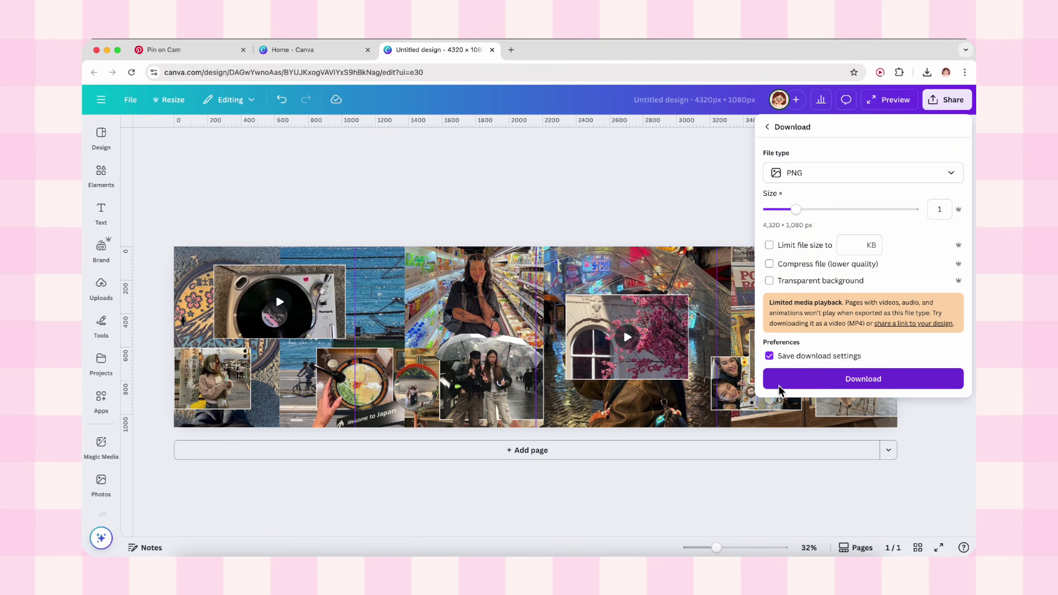
left_click(780, 382)
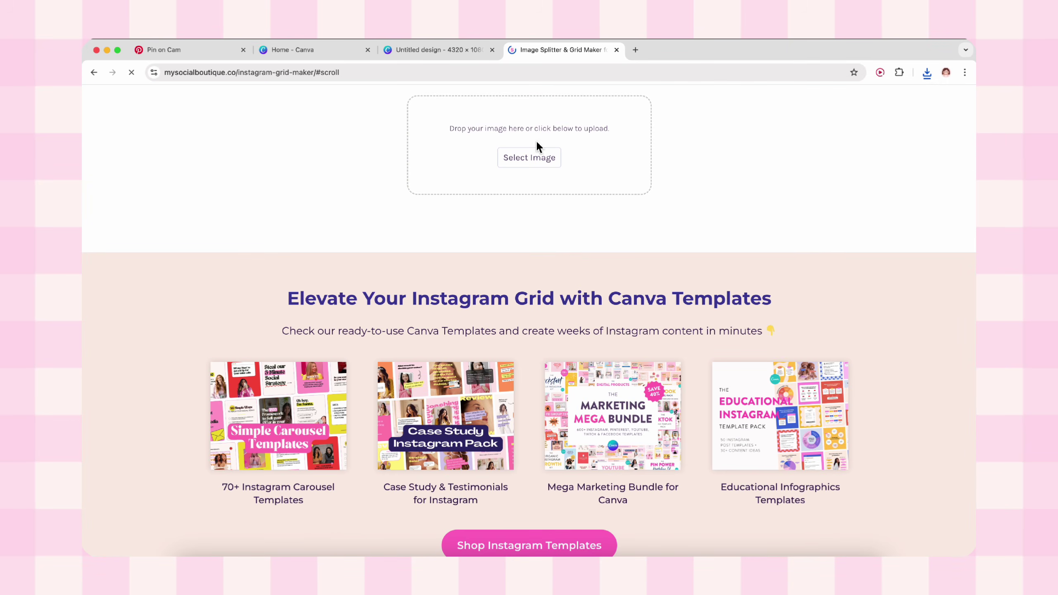
Split carousel.png into four carousel slides in Grid Maker
left_click(928, 73)
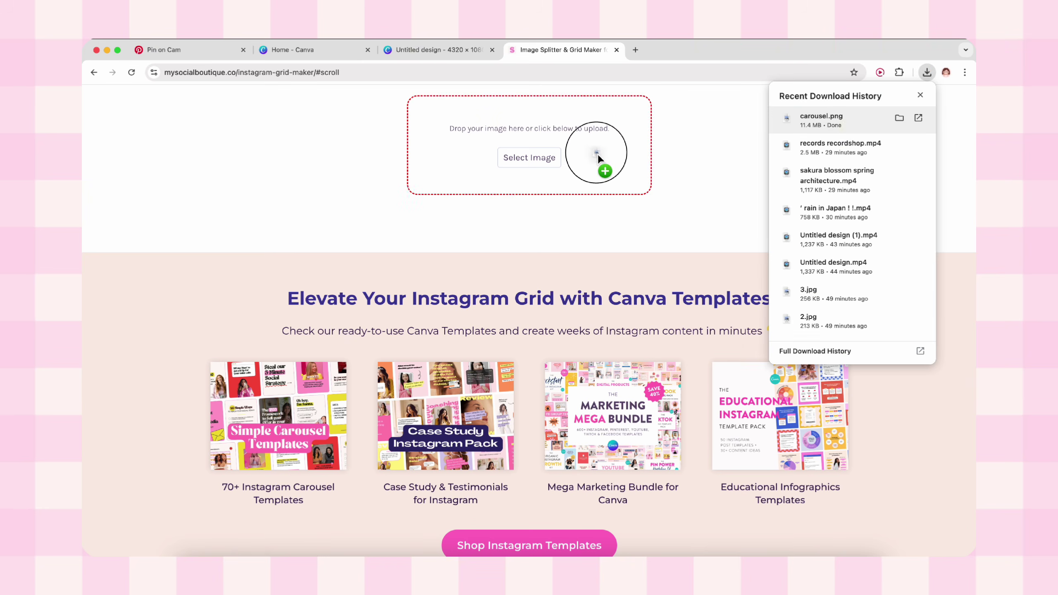
left_click_drag(598, 154, 595, 158)
left_click(506, 179)
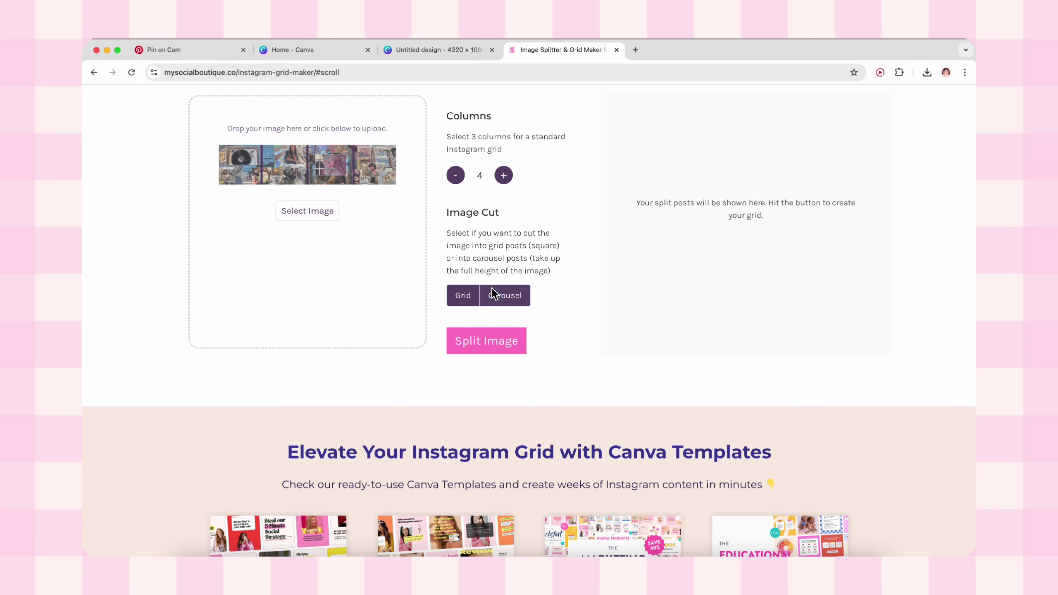
left_click(498, 348)
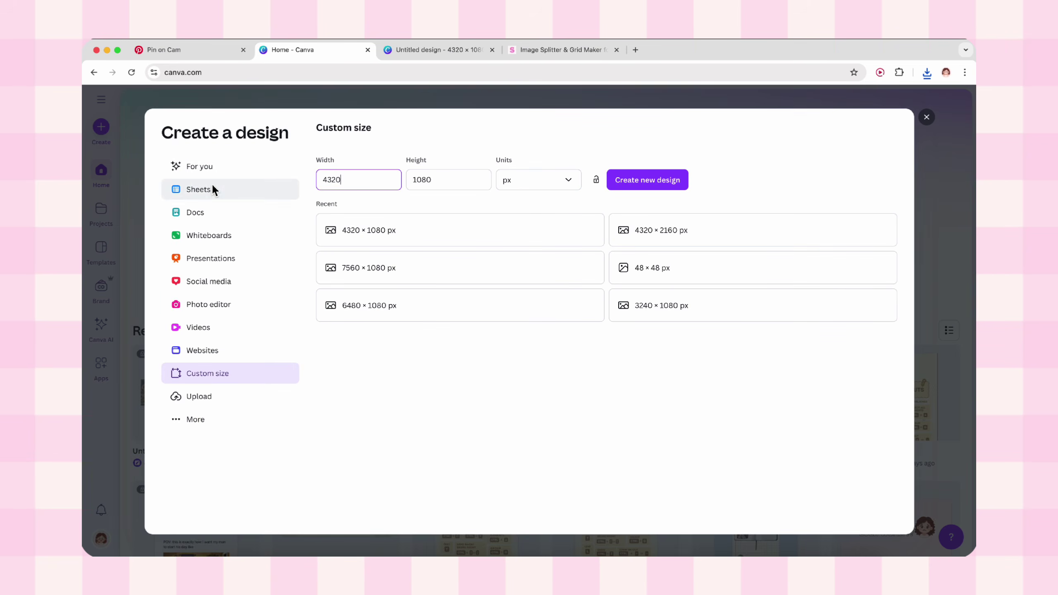
Create a blank Instagram post and paste the turntable video onto it, enlarged
left_click(228, 291)
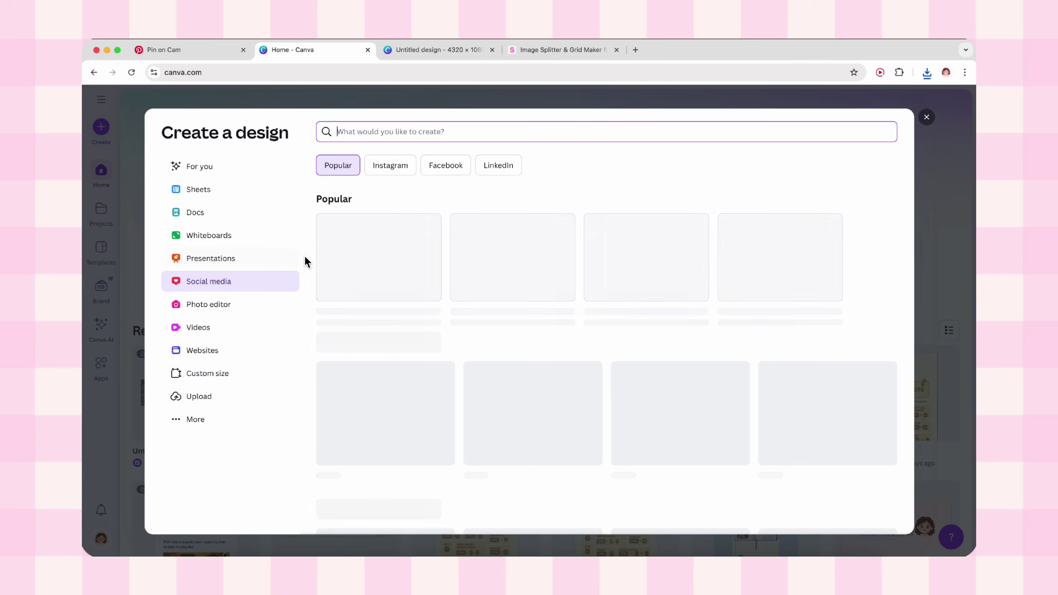
left_click(638, 270)
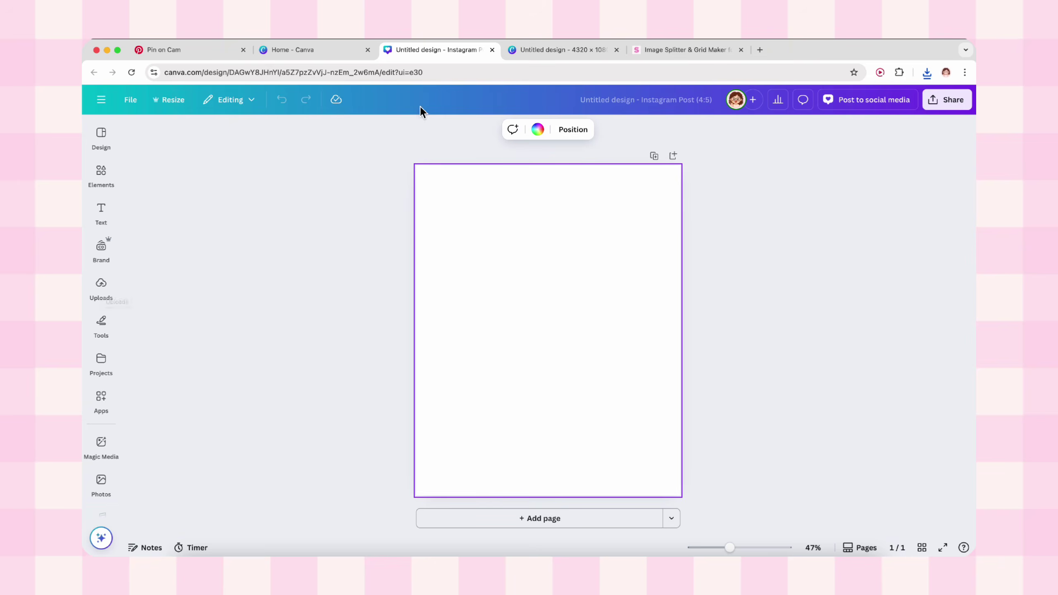
left_click(525, 51)
left_click(279, 303)
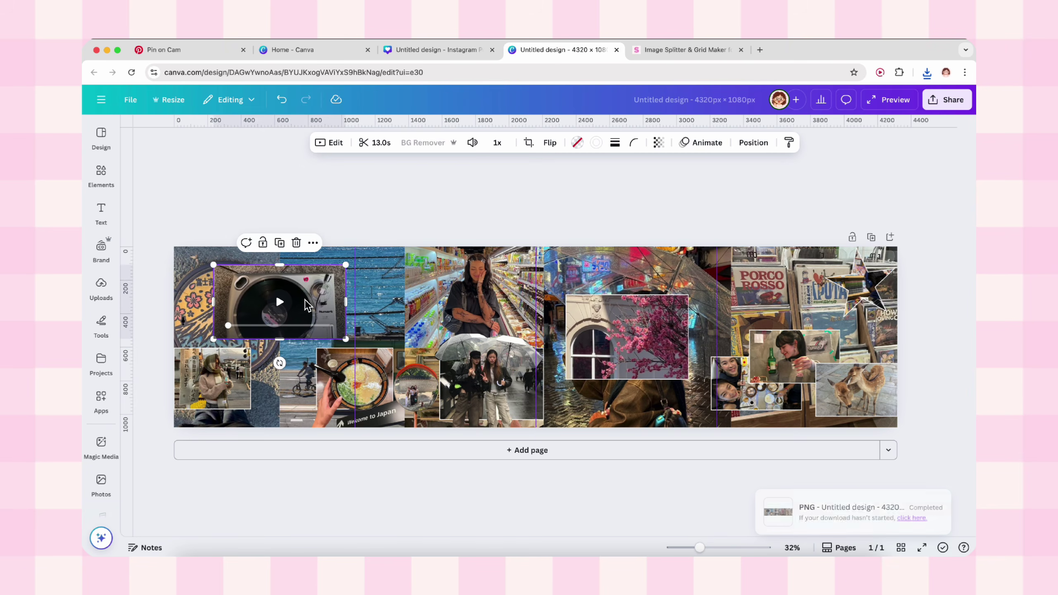
left_click(438, 49)
key("super+v")
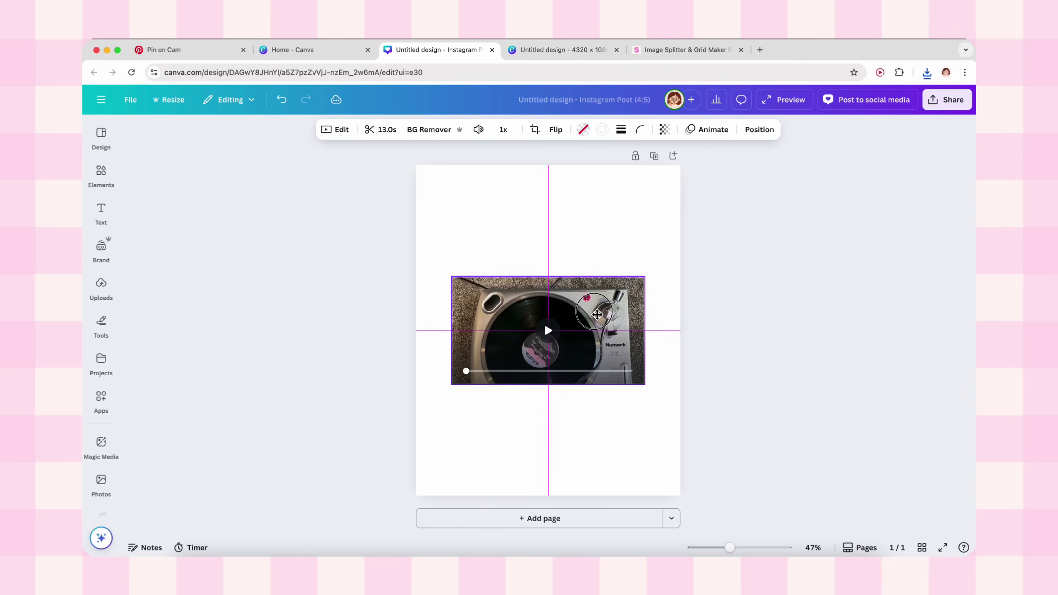
left_click_drag(645, 278, 669, 259)
left_click(555, 500)
Paste the cherry-blossom video onto a new page 2, centred and enlarged
left_click(543, 519)
left_click(538, 49)
left_click(645, 339)
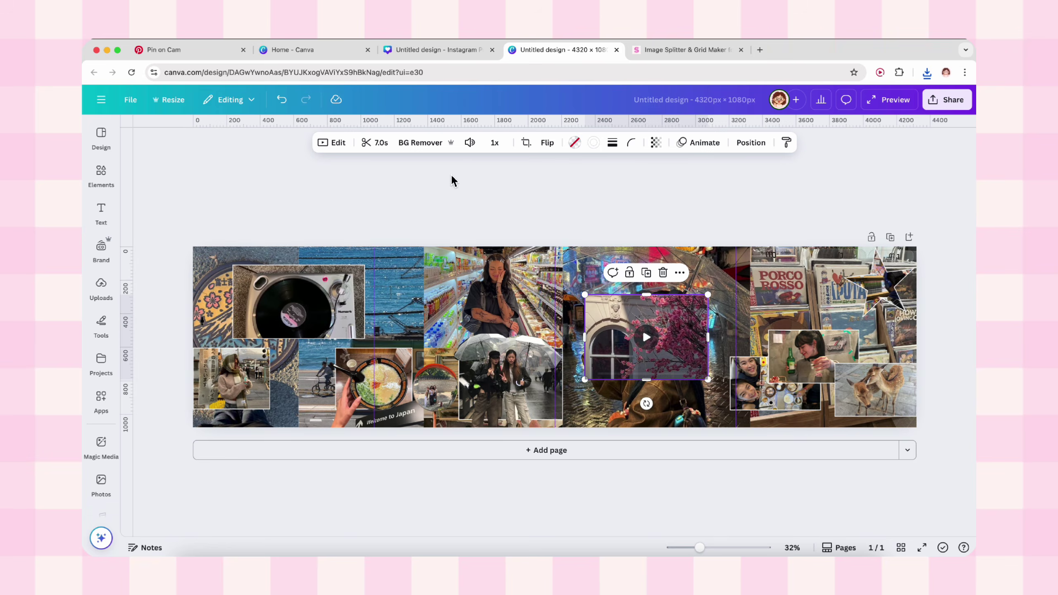
left_click(439, 50)
key("super+v")
left_click_drag(559, 252, 602, 356)
left_click_drag(638, 277, 656, 267)
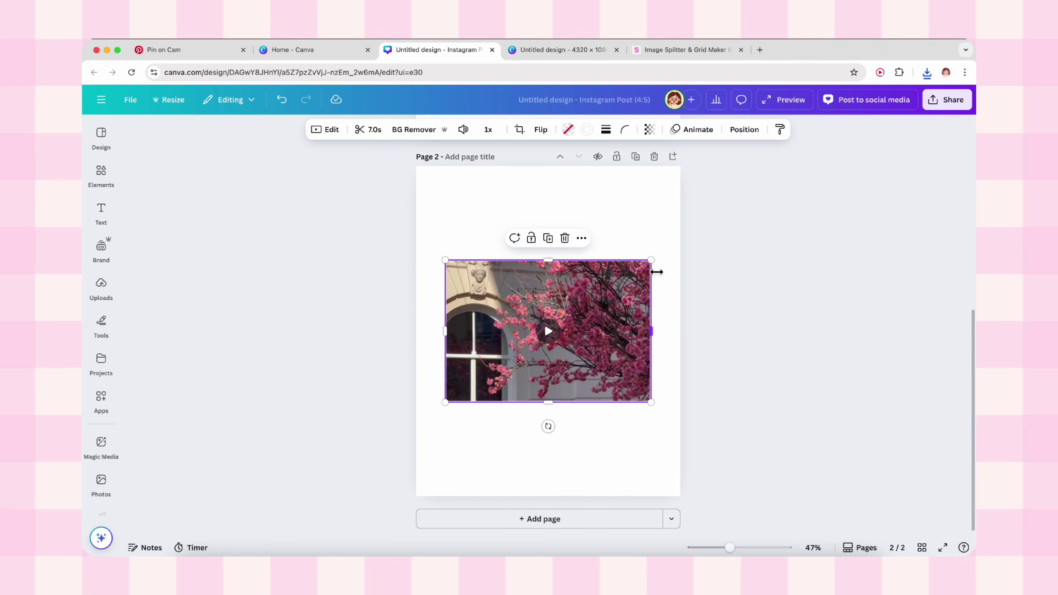
Download only the current page as an MP4
left_click(827, 276)
left_click(825, 327)
left_click(834, 434)
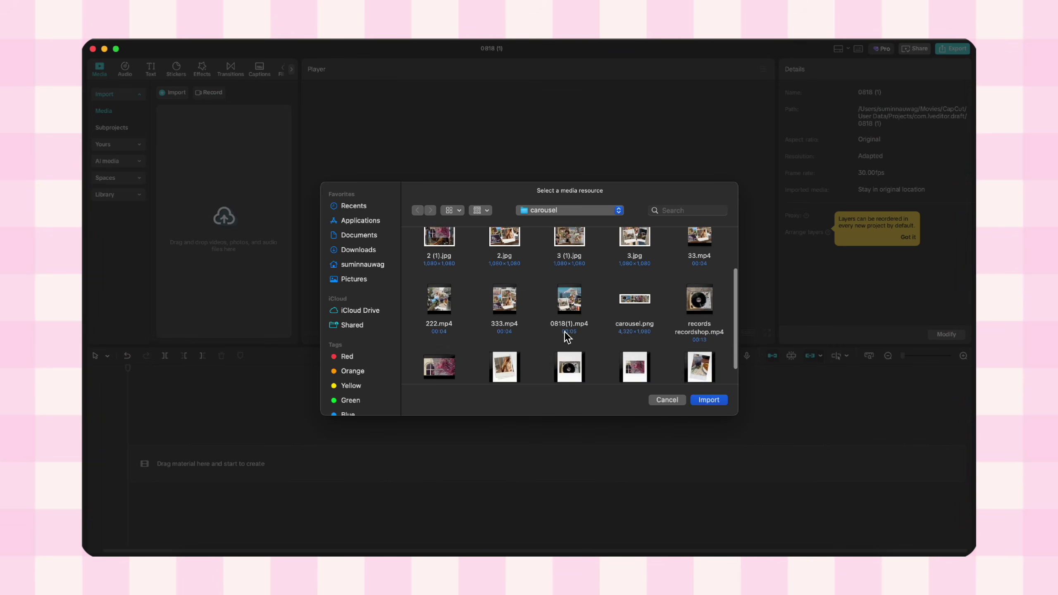
scroll(564, 330, "up", 3)
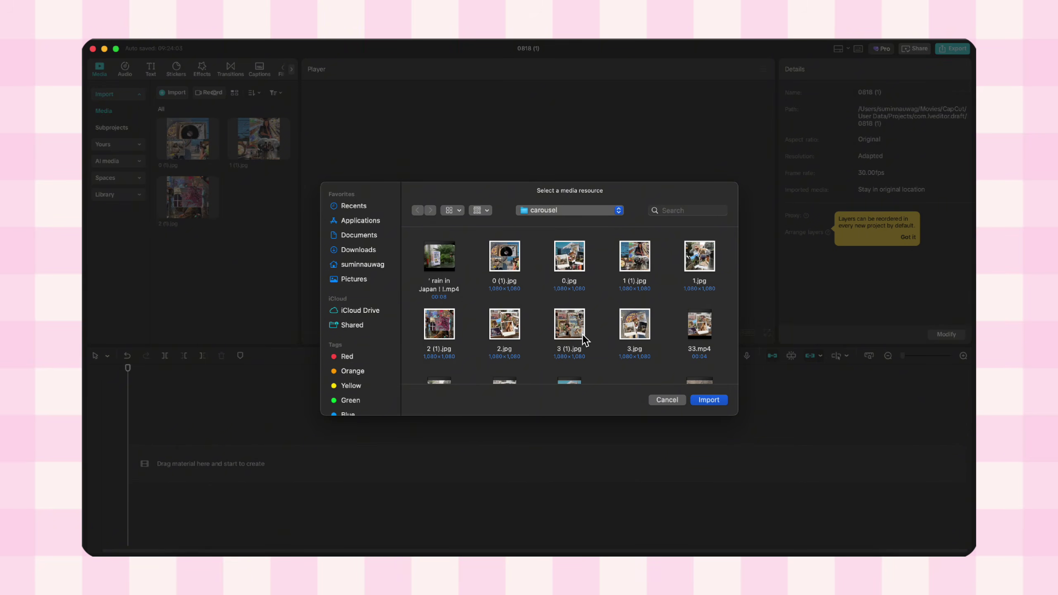
scroll(577, 343, "down", 2)
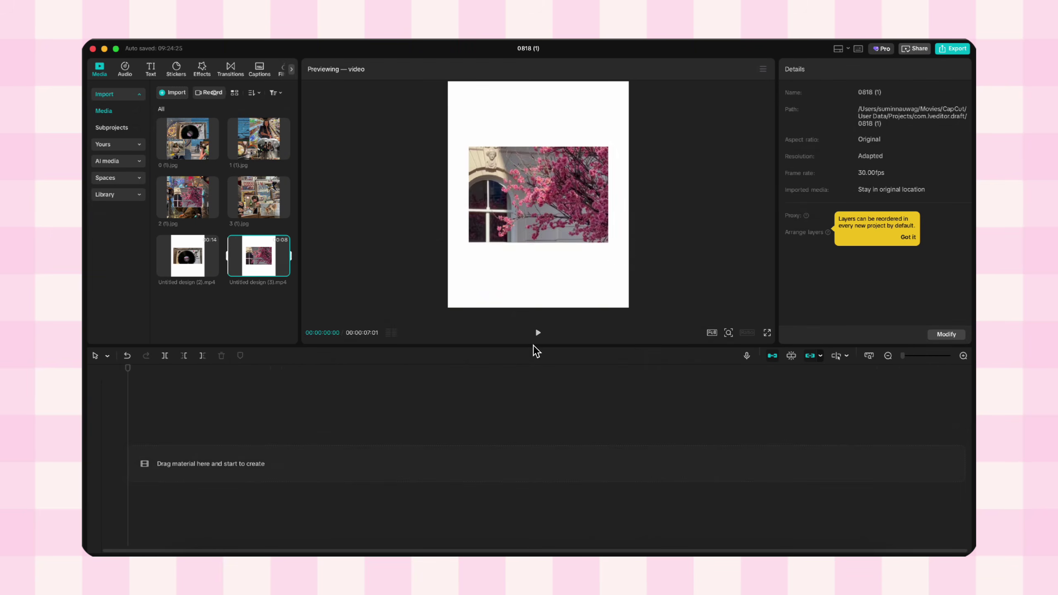
Place 0 (1).jpg and the turntable MP4 on the timeline, trimming the clip to the image's length
left_click_drag(188, 138, 187, 365)
left_click_drag(191, 248, 182, 423)
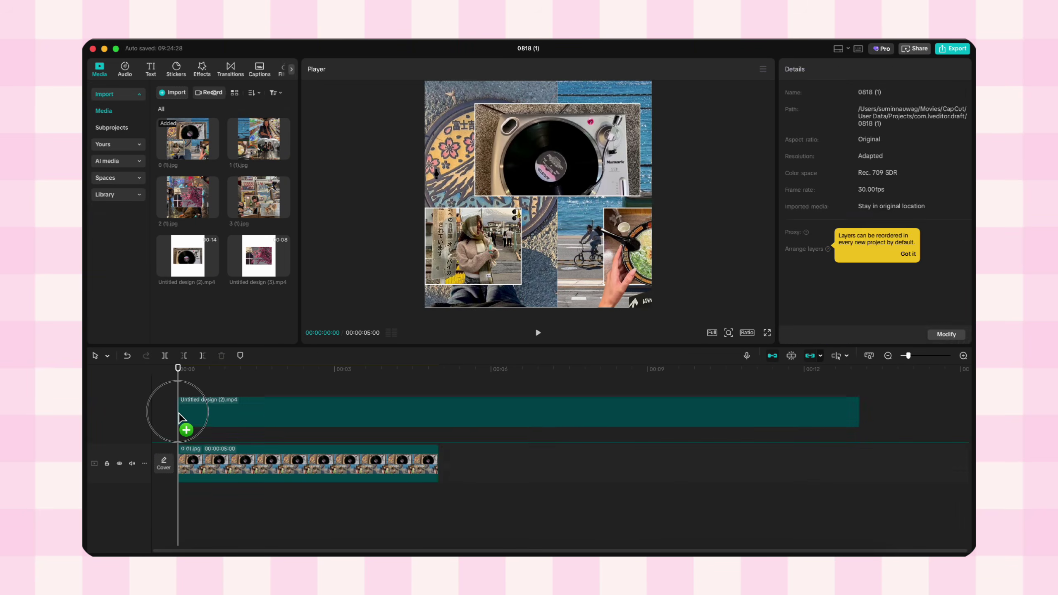
left_click_drag(863, 428, 439, 460)
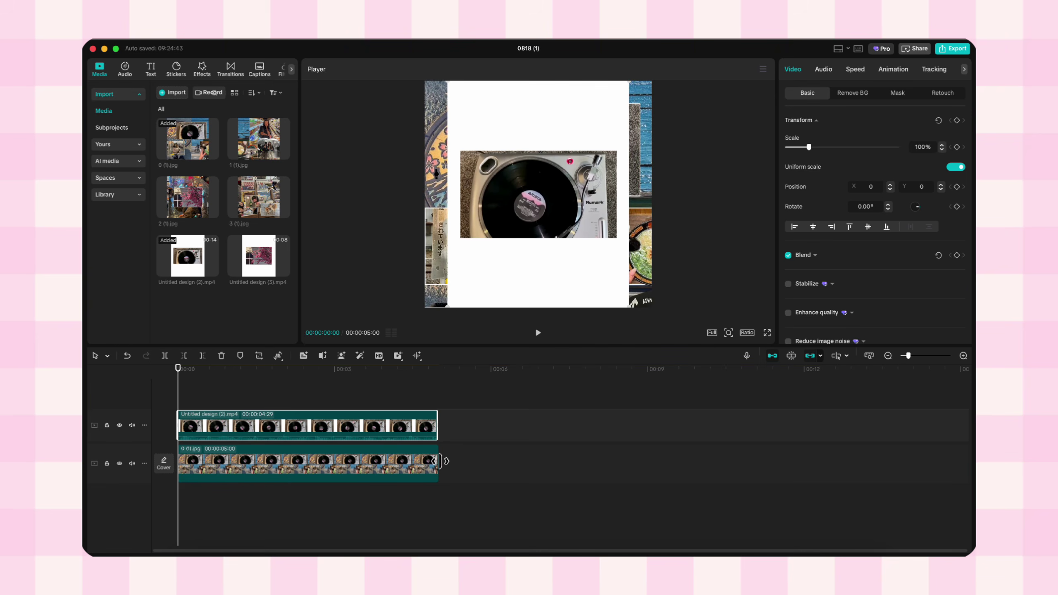
Chroma-key out the clip's white background, then move and scale it over the collage turntable
left_click(862, 98)
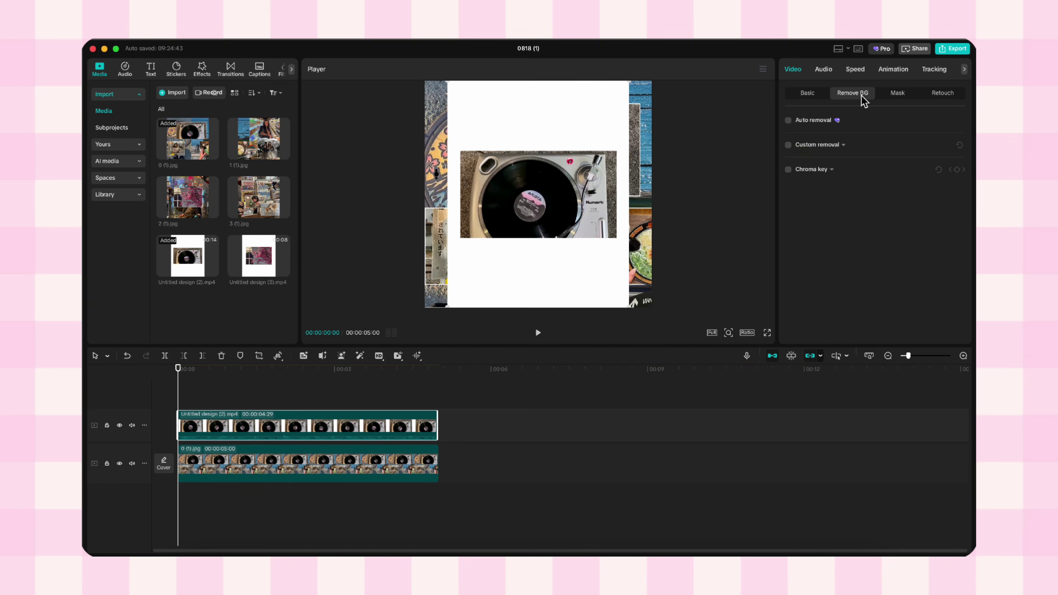
left_click(789, 170)
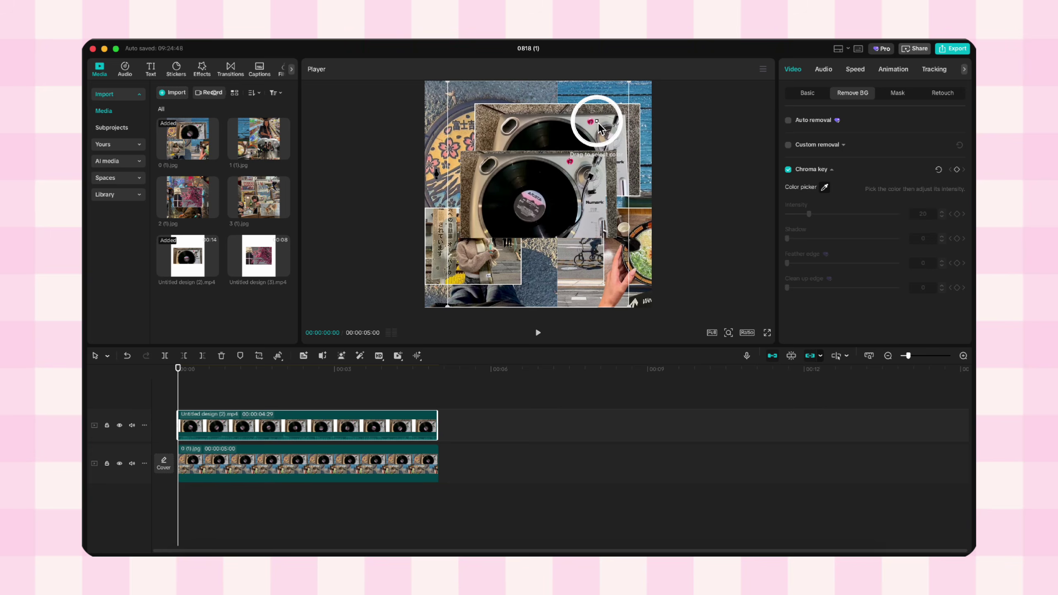
left_click(808, 93)
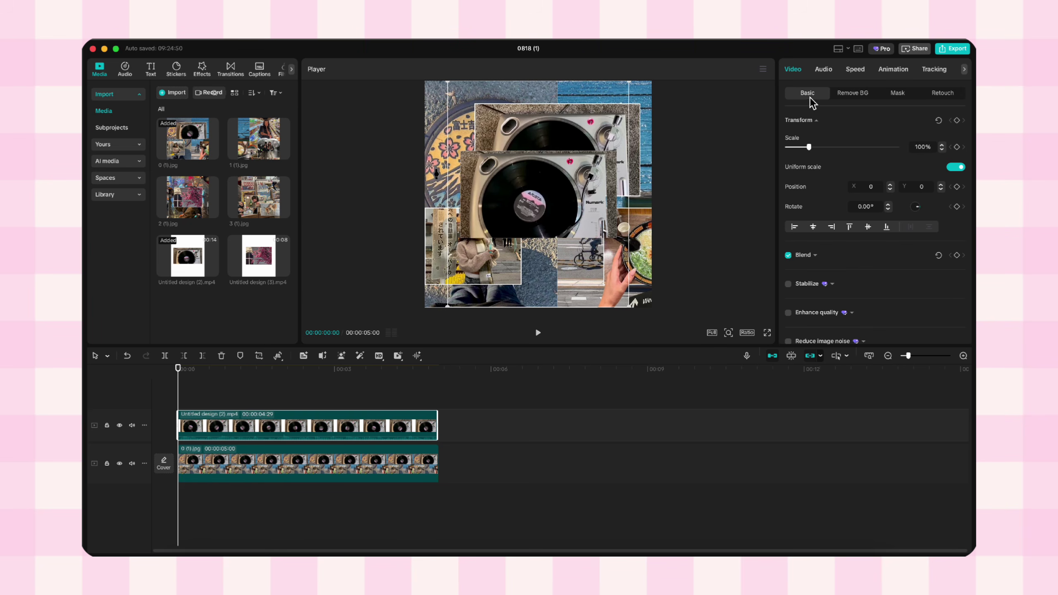
left_click_drag(609, 181, 629, 137)
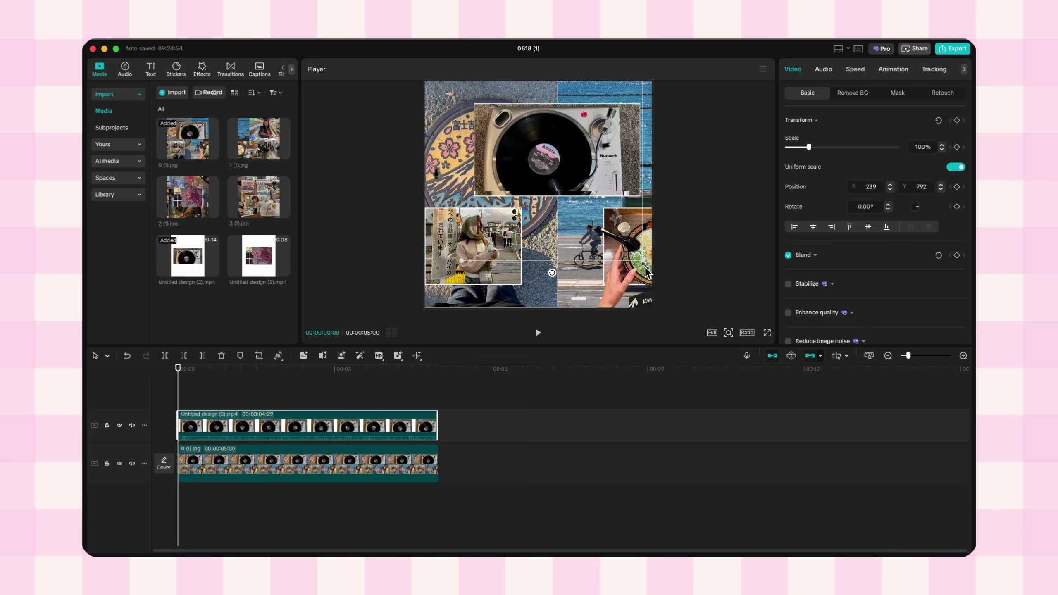
left_click_drag(645, 273, 626, 253)
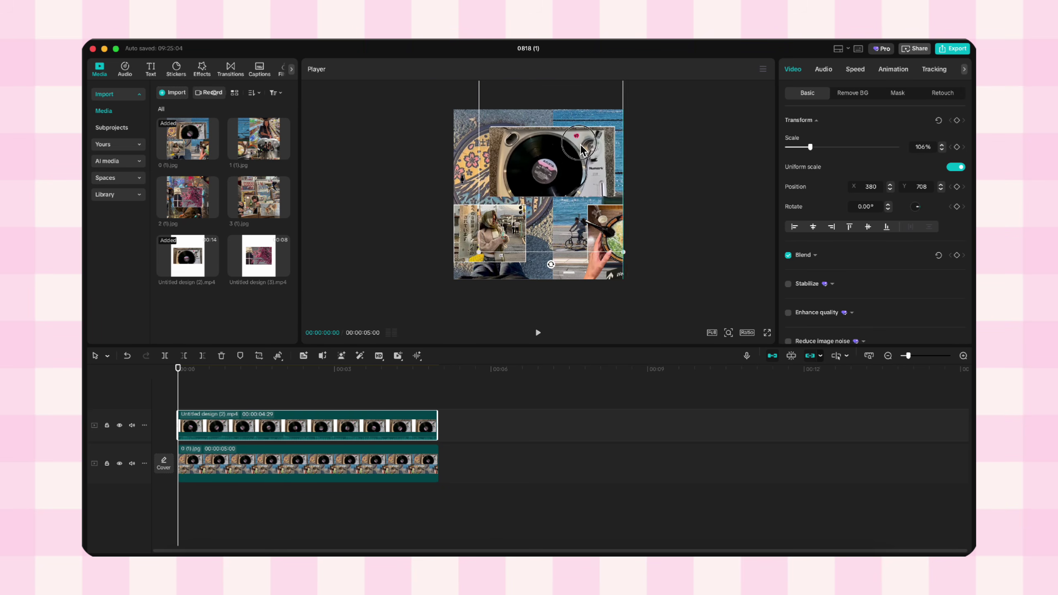
key("ctrl+e")
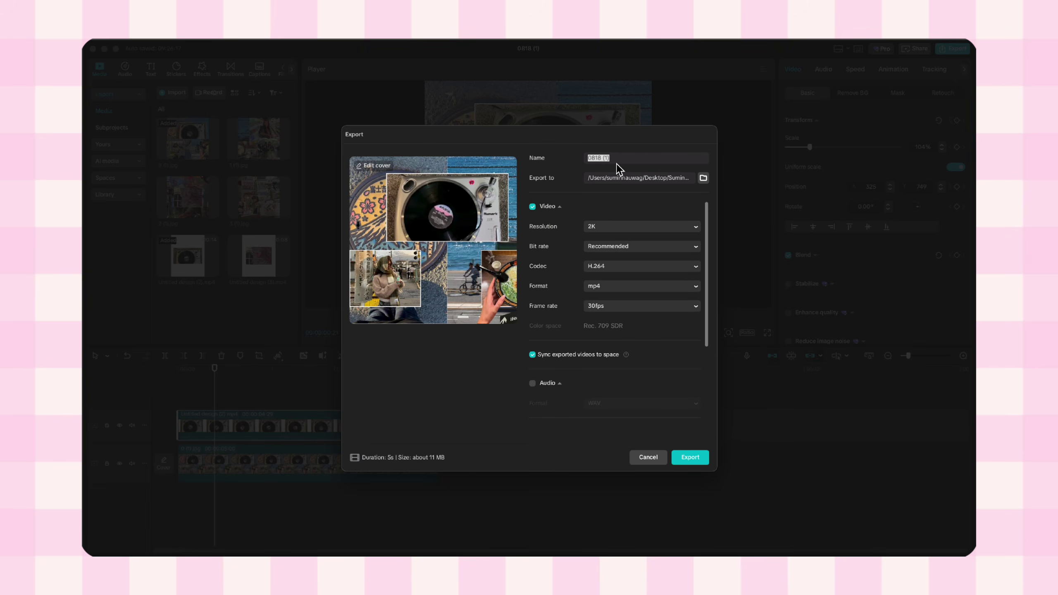
type("one")
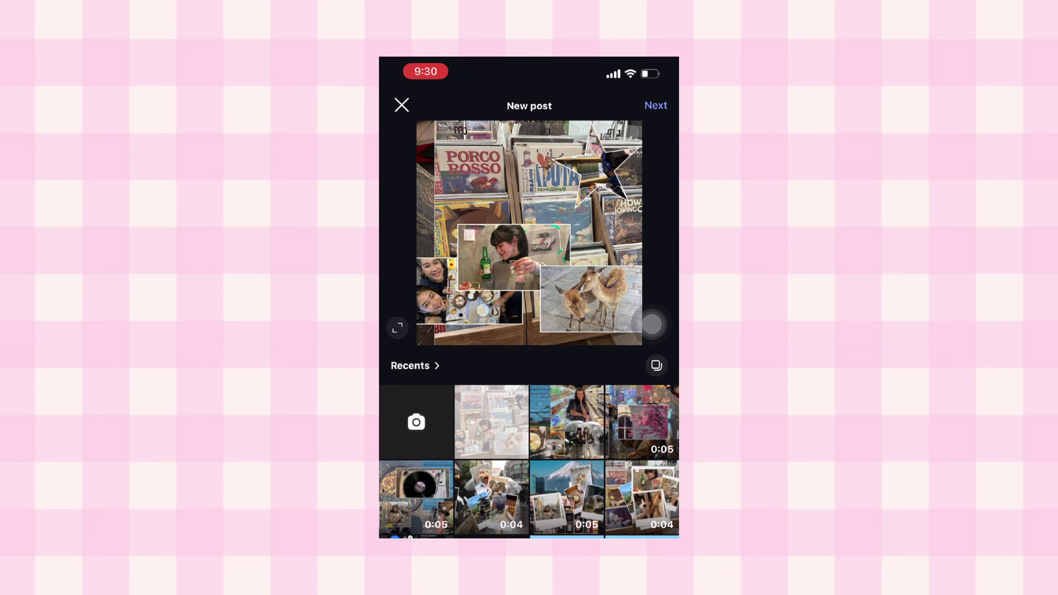
Multi-select the collage videos in order, starting with the turntable collage as slide one
left_click(657, 365)
left_click(416, 498)
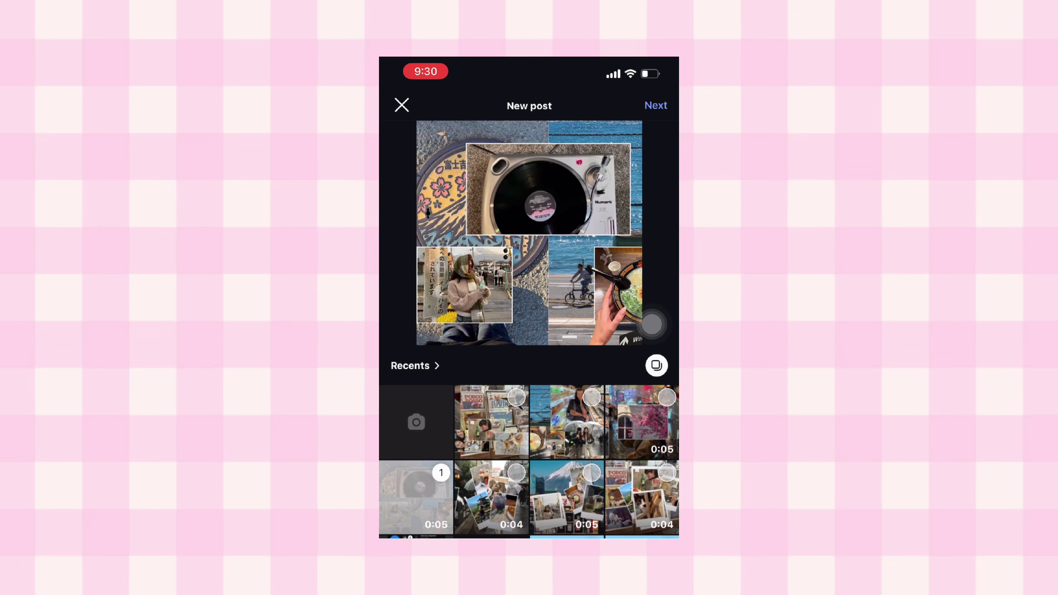
left_click(566, 422)
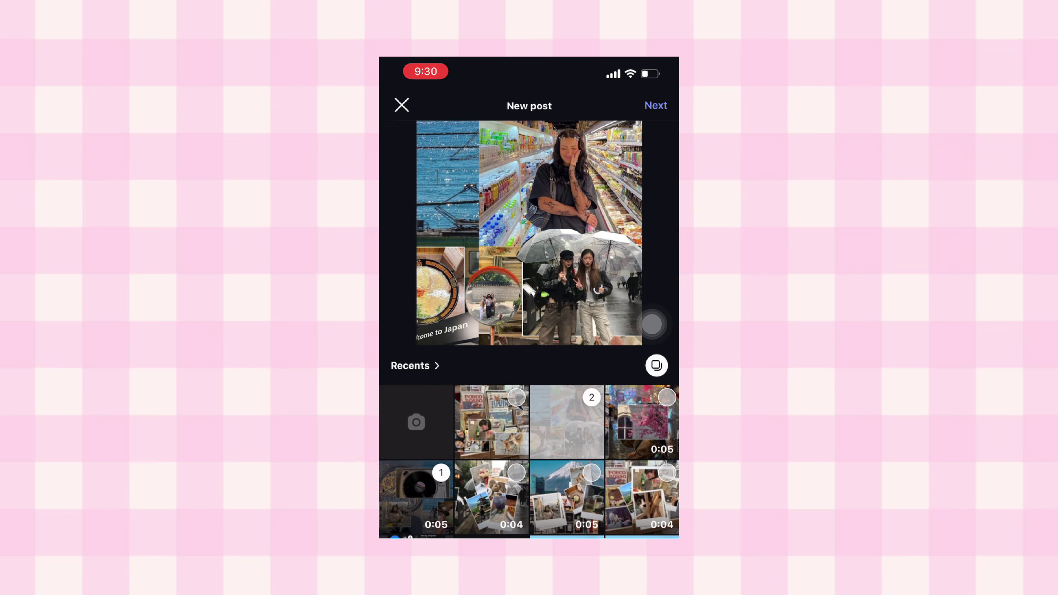
left_click(491, 422)
Add a music track to the carousel post
left_click(656, 105)
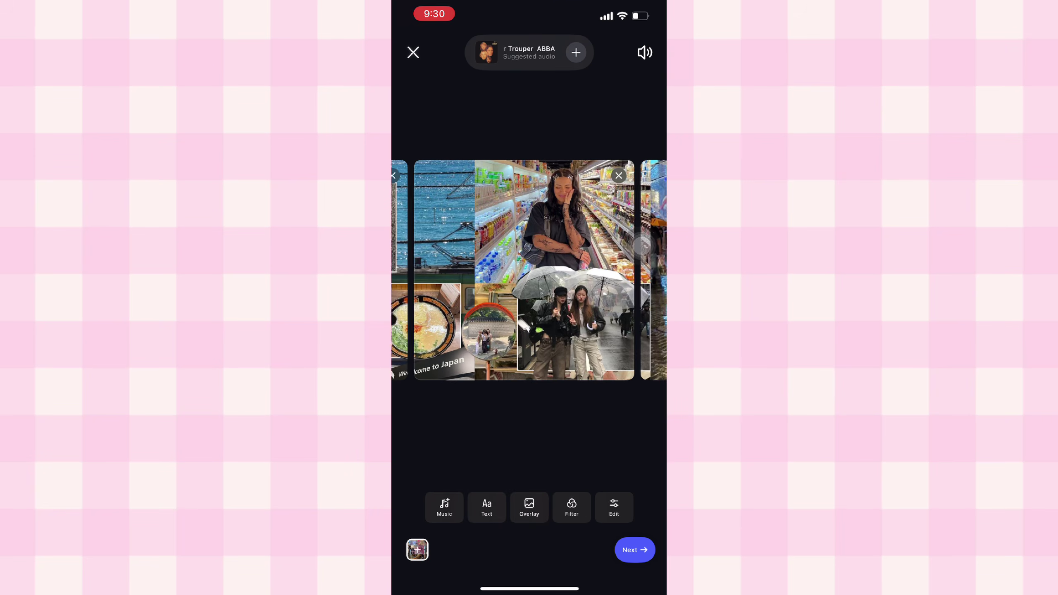
left_click(529, 52)
left_click(641, 556)
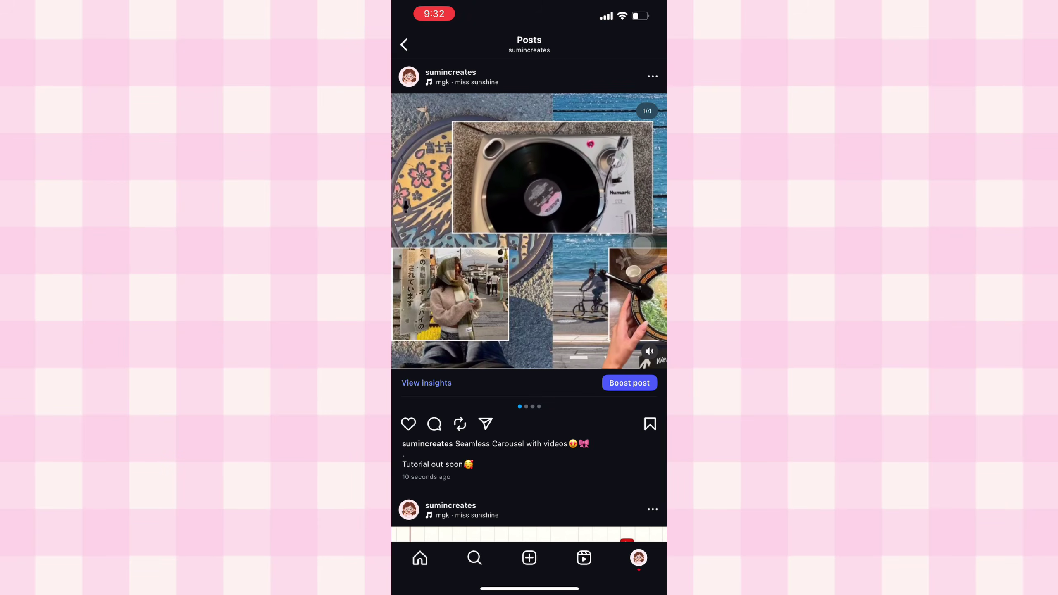
left_click_drag(613, 232, 447, 231)
left_click_drag(612, 232, 446, 231)
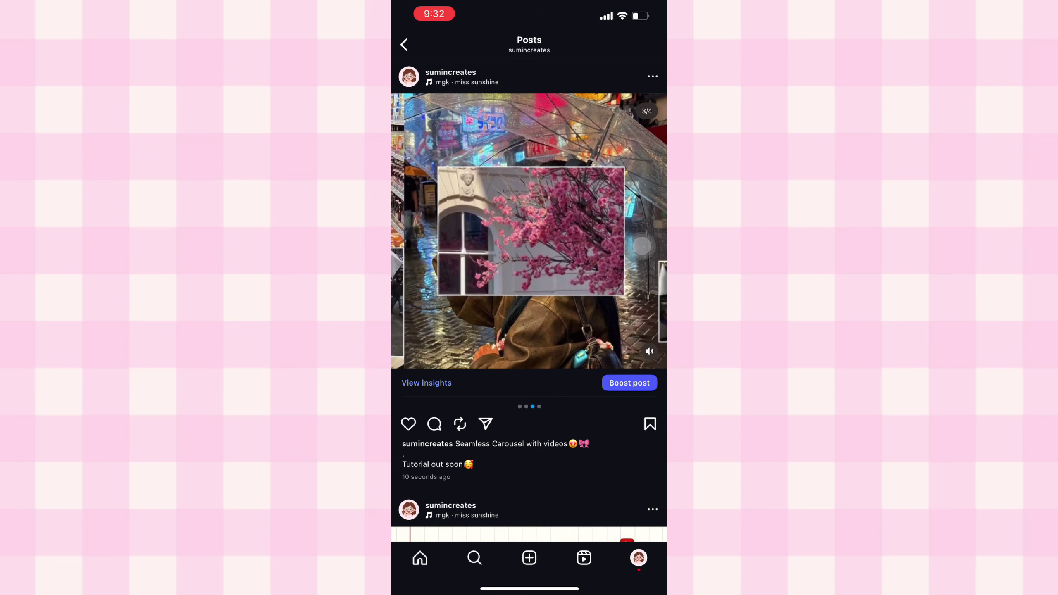
mouse_move(612, 232)
left_mouse_down()
mouse_move(447, 232)
mouse_move(612, 232)
left_mouse_up()
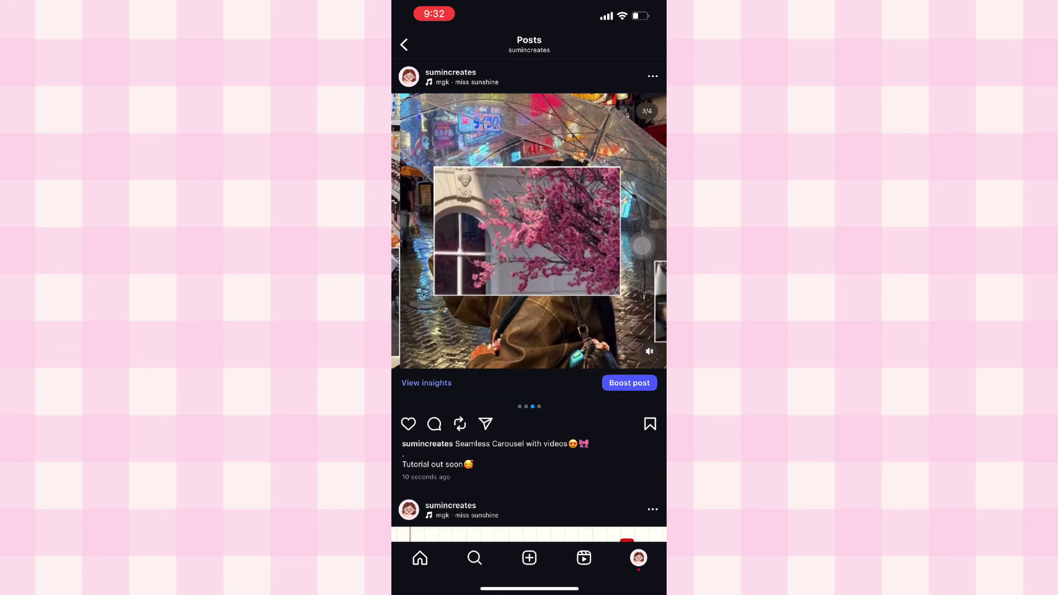
left_click_drag(447, 232, 612, 231)
left_click_drag(446, 232, 612, 231)
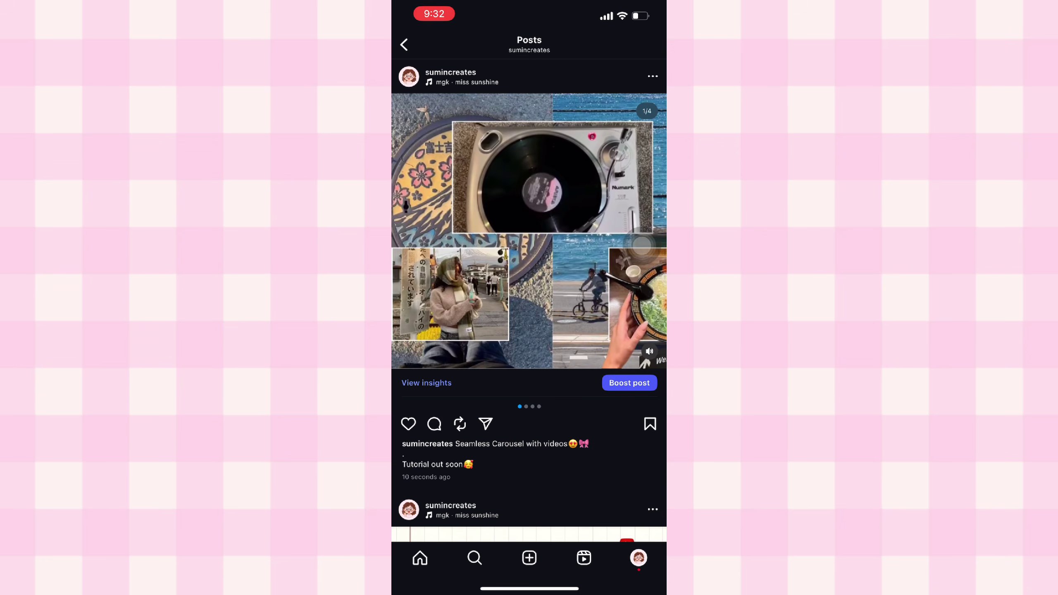